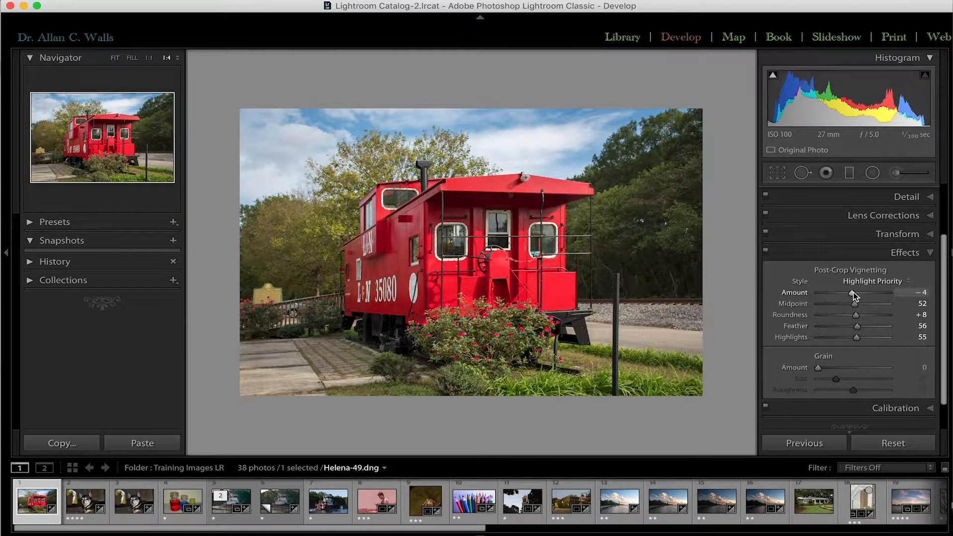
- Try the caboose photo's post-crop vignette Amount at −100, set it to +2, and keep the Highlight Priority style
{"action": "left_click_drag", "start_coordinate": [853, 293], "coordinate": [817, 293]}
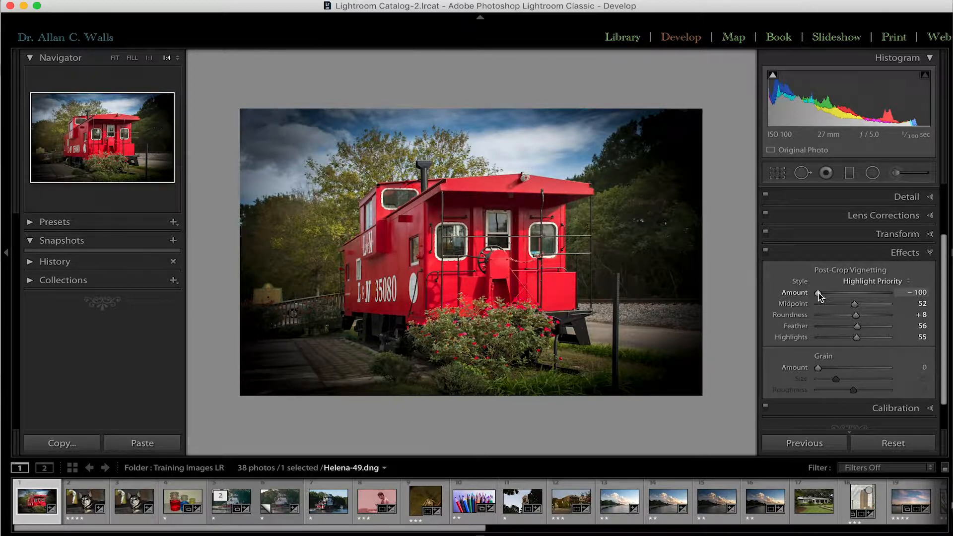
{"action": "left_click_drag", "start_coordinate": [818, 293], "coordinate": [854, 296]}
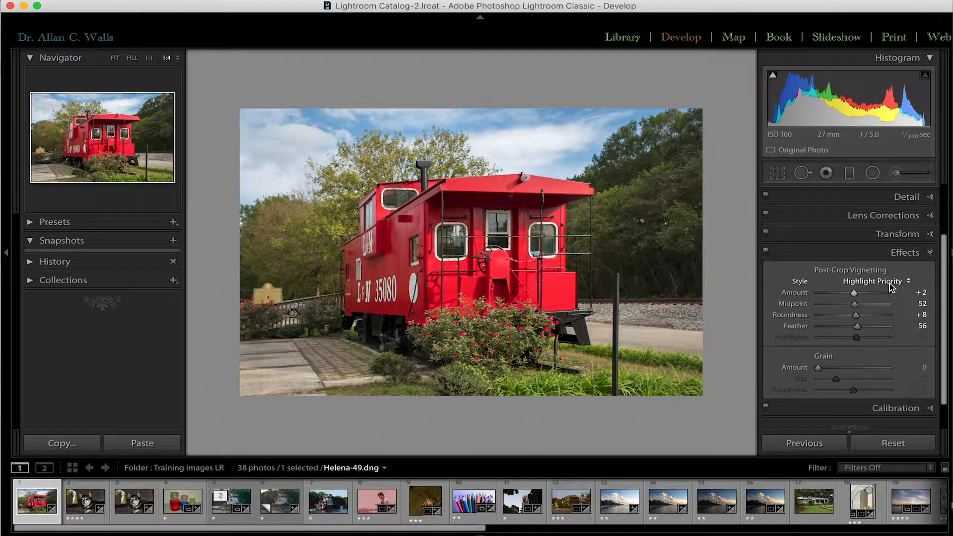
{"action": "left_click", "coordinate": [909, 283]}
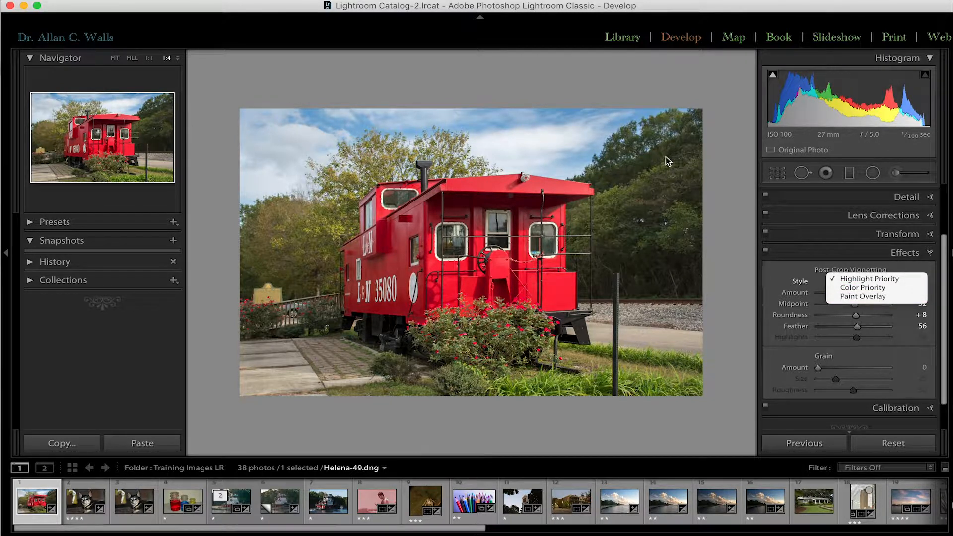
{"action": "left_click", "coordinate": [882, 280]}
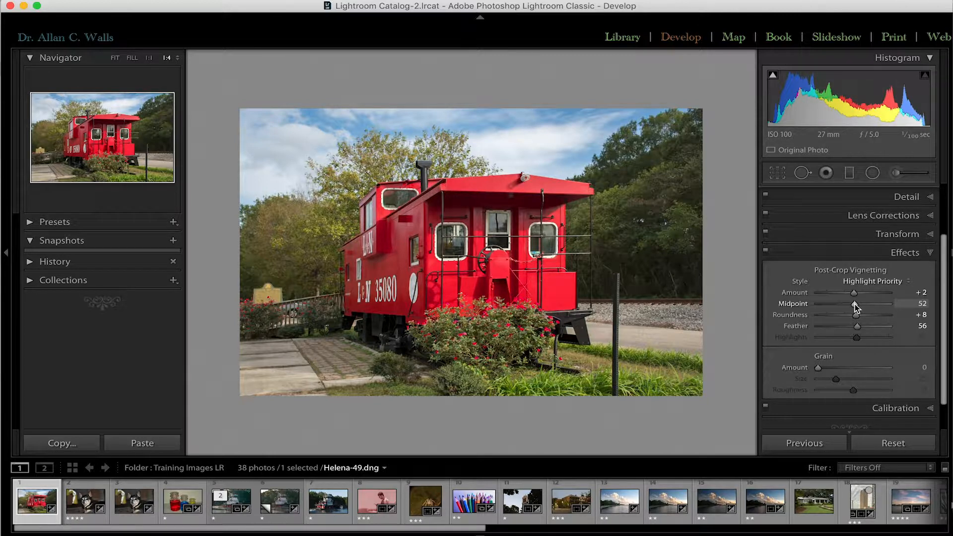
- Set the vignette Amount to −100, try Midpoint at 100 and 0, and return Midpoint to 52
{"action": "left_click_drag", "start_coordinate": [855, 304], "coordinate": [808, 294]}
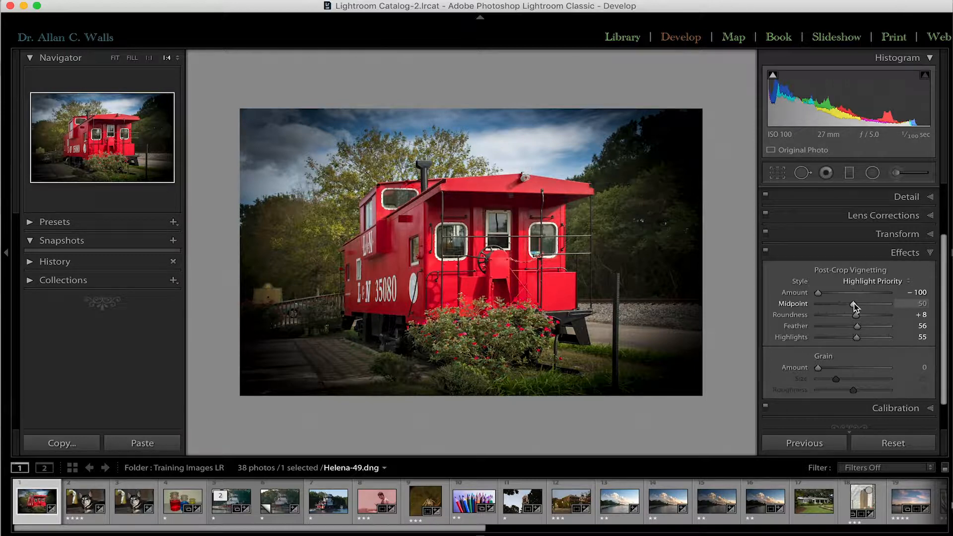
{"action": "left_click_drag", "start_coordinate": [853, 304], "coordinate": [890, 300]}
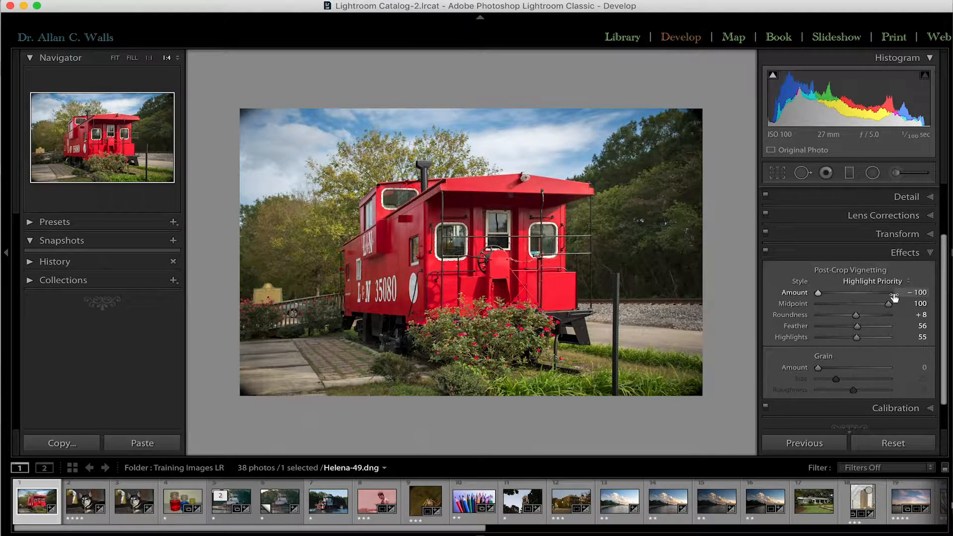
{"action": "left_click_drag", "start_coordinate": [888, 304], "coordinate": [808, 309]}
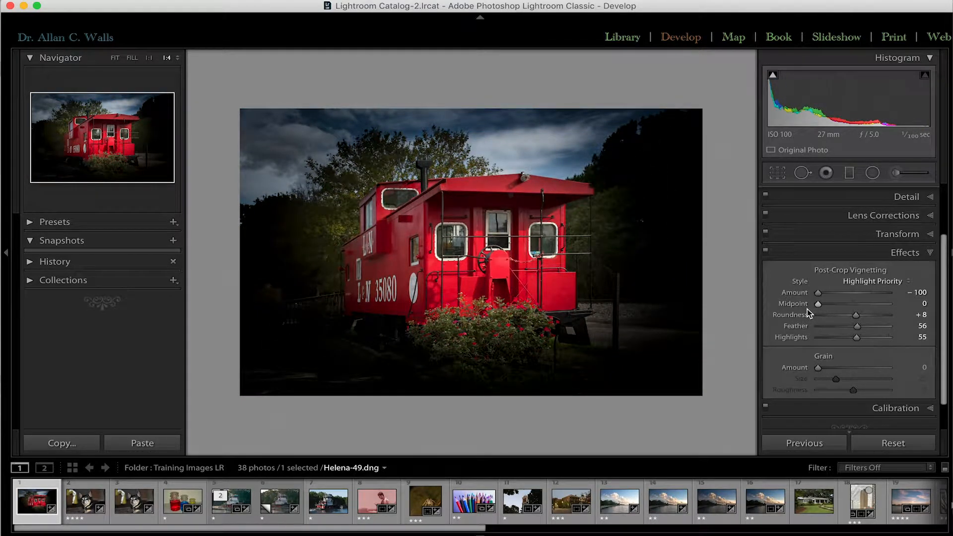
{"action": "left_click_drag", "start_coordinate": [819, 304], "coordinate": [856, 305]}
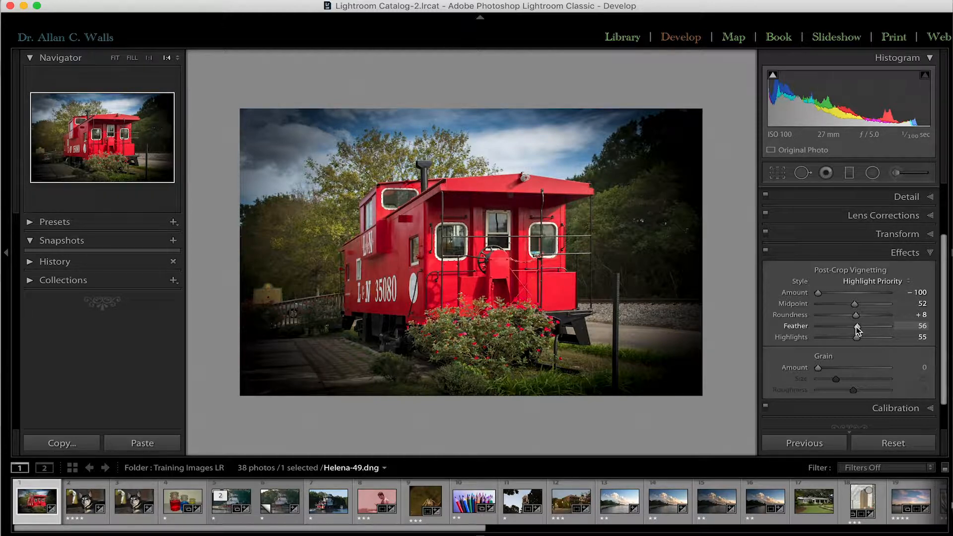
- Try the vignette Feather at 100, set it to 0, and adjust Roundness to −62
{"action": "left_click_drag", "start_coordinate": [858, 330], "coordinate": [911, 322]}
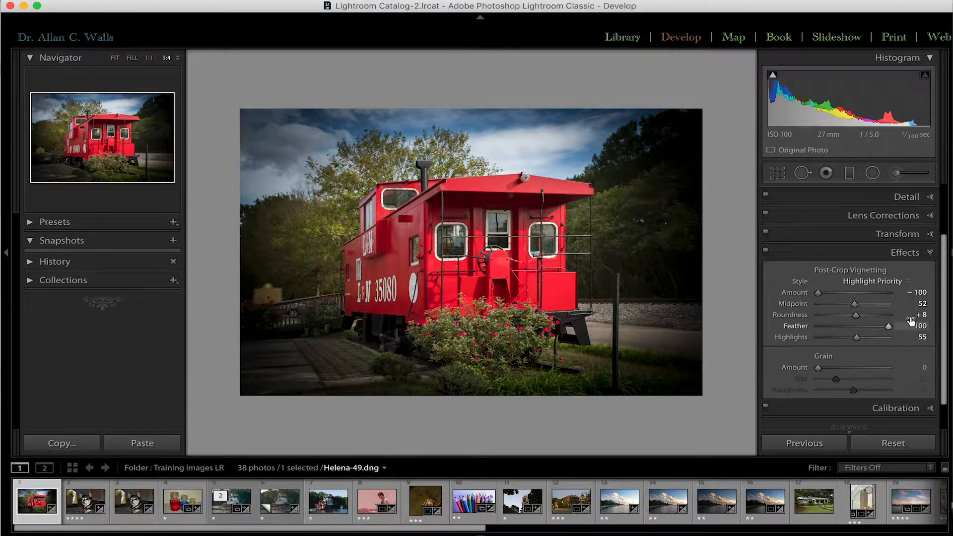
{"action": "left_click_drag", "start_coordinate": [889, 328], "coordinate": [793, 332]}
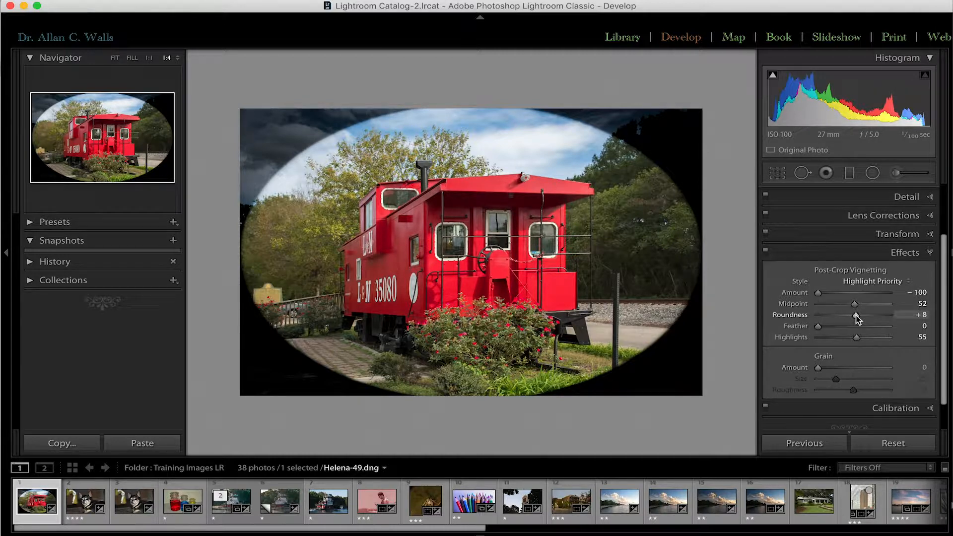
{"action": "mouse_move", "coordinate": [856, 315]}
{"action": "left_mouse_down"}
{"action": "mouse_move", "coordinate": [911, 311]}
{"action": "mouse_move", "coordinate": [861, 318]}
{"action": "left_mouse_up"}
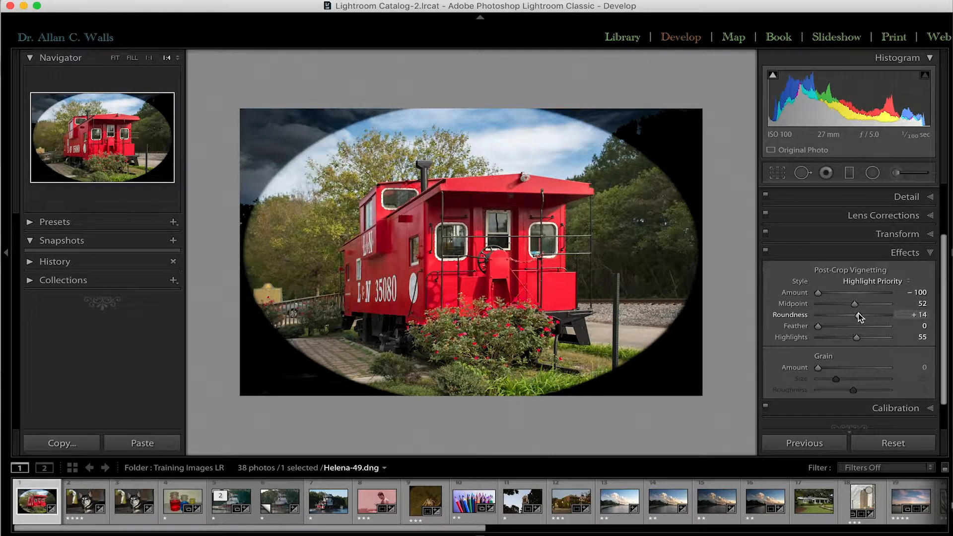
{"action": "left_click_drag", "start_coordinate": [860, 317], "coordinate": [833, 321]}
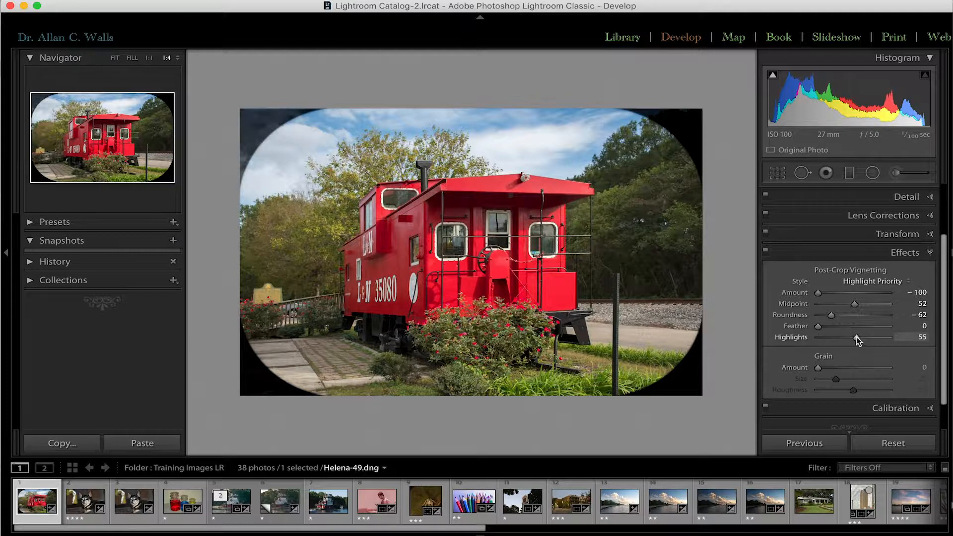
- Soften the vignette with Amount −24 and Feather 64, try Highlights at 0, and set Highlights to 51
{"action": "left_click_drag", "start_coordinate": [818, 293], "coordinate": [844, 293]}
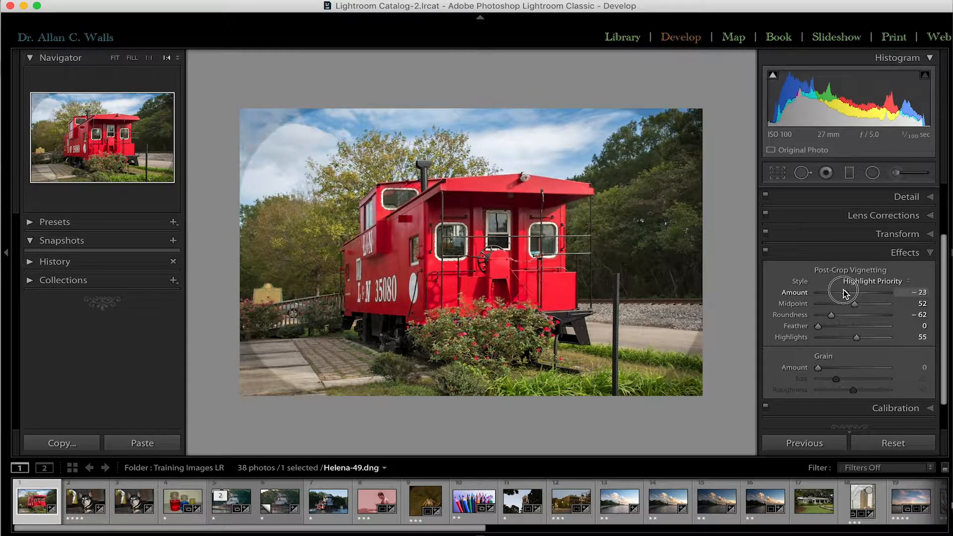
{"action": "left_click_drag", "start_coordinate": [820, 328], "coordinate": [863, 328]}
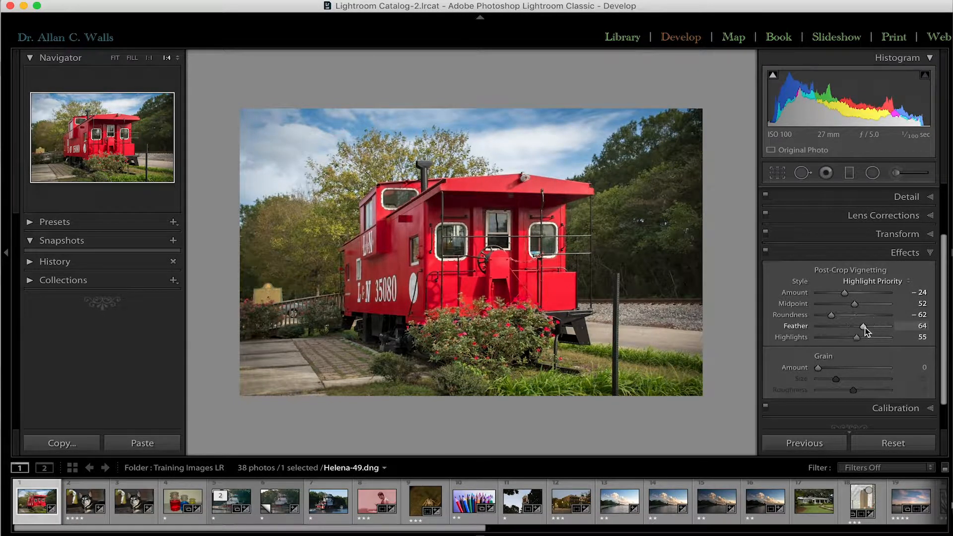
{"action": "left_click", "coordinate": [858, 338]}
{"action": "left_click_drag", "start_coordinate": [858, 338], "coordinate": [808, 347]}
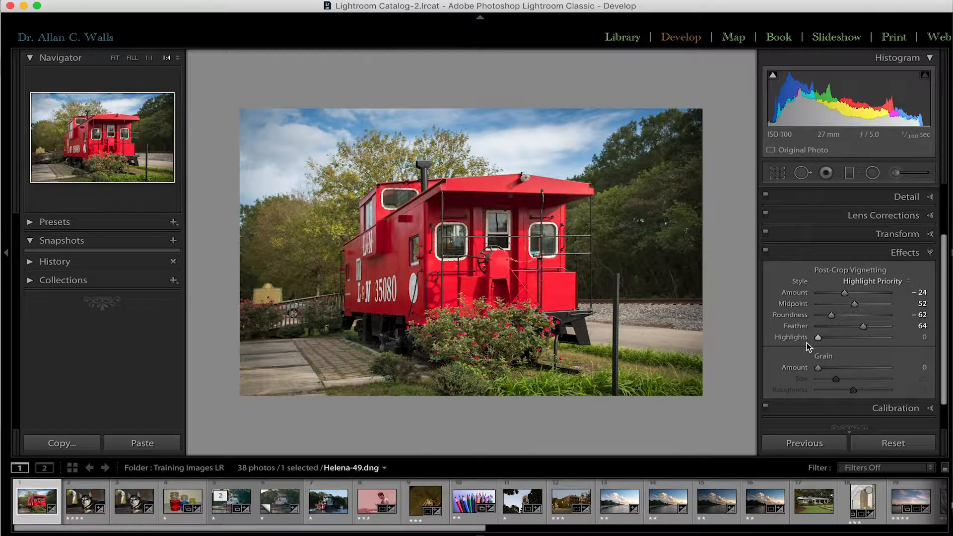
{"action": "left_click_drag", "start_coordinate": [819, 338], "coordinate": [855, 333]}
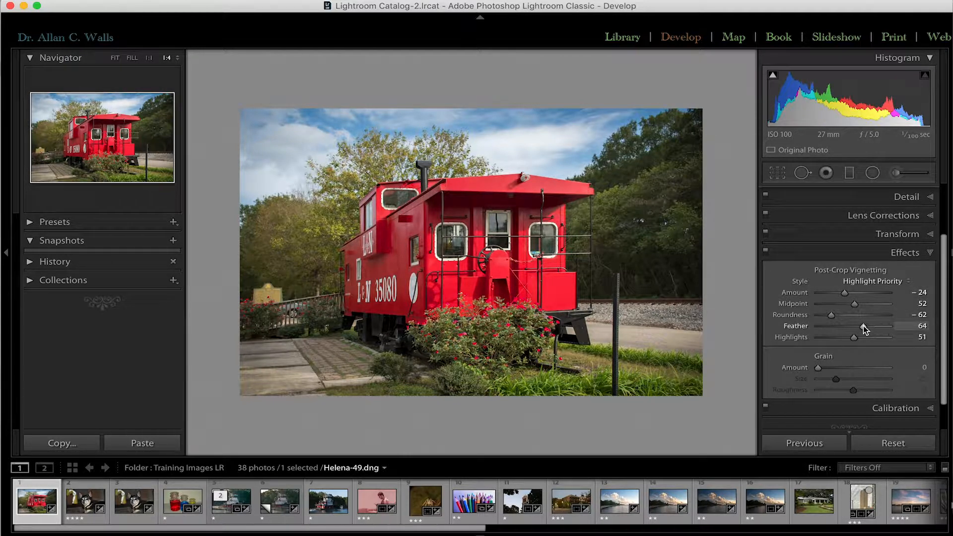
- Turn the vignette into a white rounded border with Amount +100, Midpoint 19, Roundness −100 and Feather 0
{"action": "left_click_drag", "start_coordinate": [863, 326], "coordinate": [788, 329]}
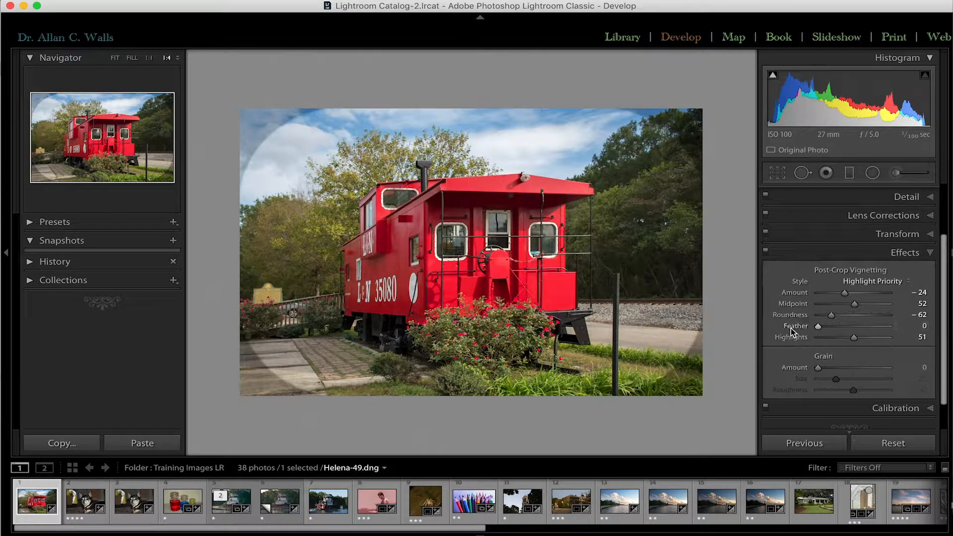
{"action": "left_click_drag", "start_coordinate": [830, 316], "coordinate": [918, 298]}
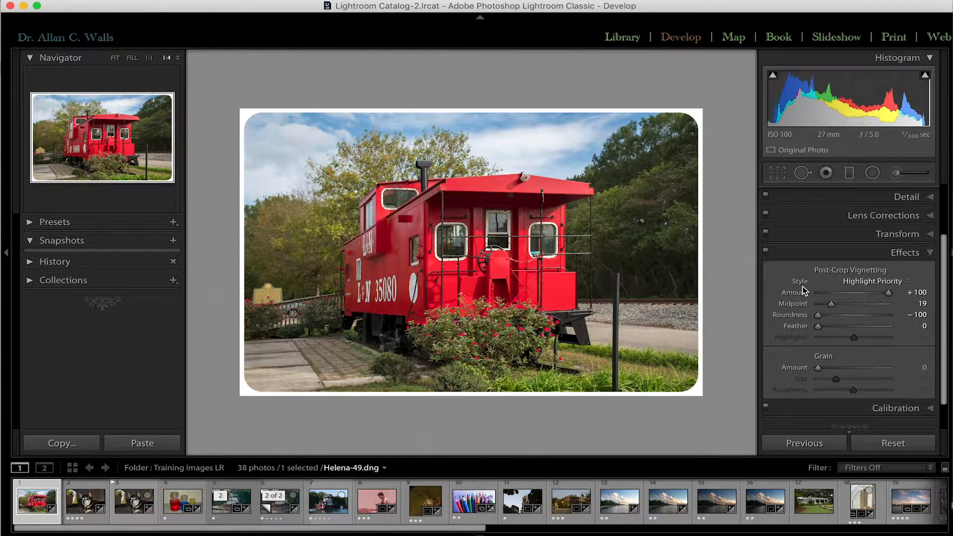
- Reset the caboose photo's post-crop vignetting and open untitled-531.dng, the portrait with the camouflage cap, at 1:1
{"action": "double_click", "coordinate": [828, 273]}
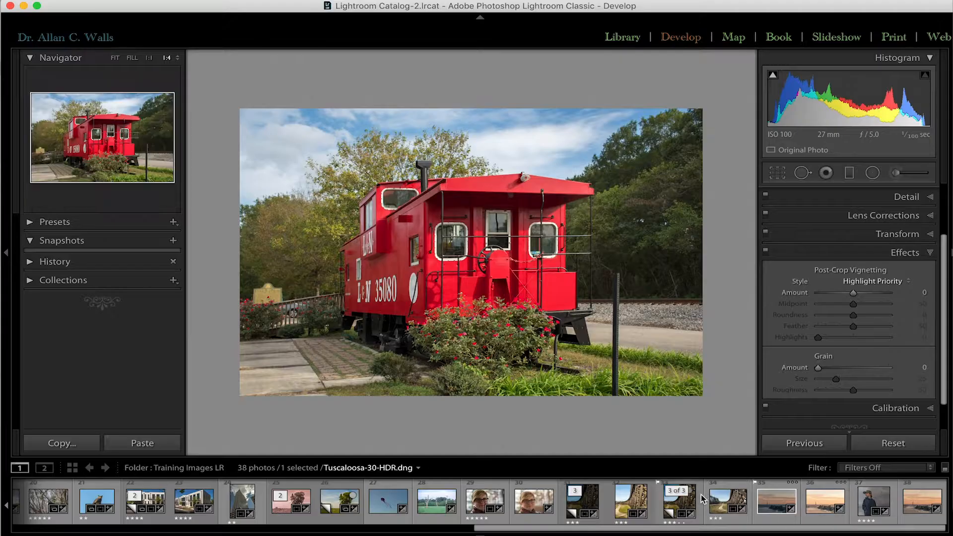
{"action": "left_click", "coordinate": [869, 506]}
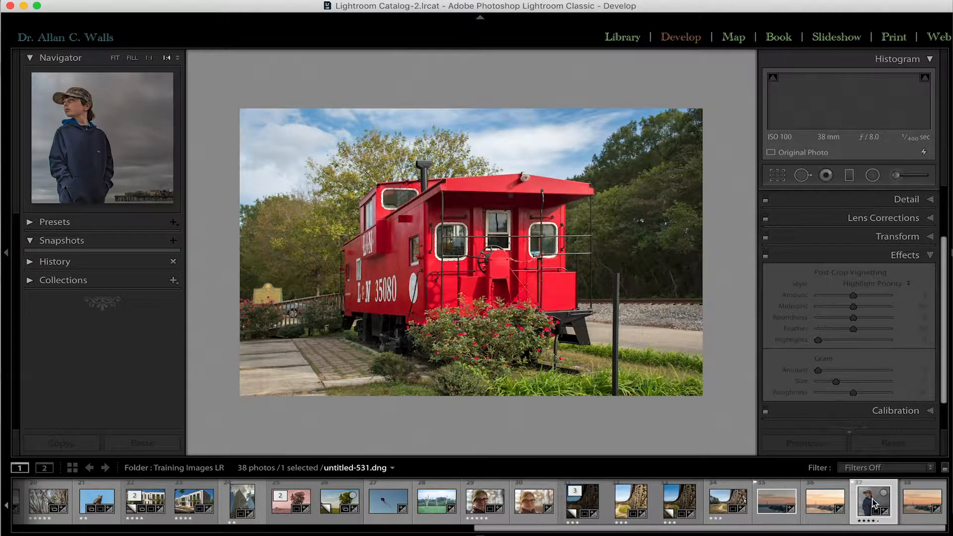
{"action": "left_click", "coordinate": [499, 348]}
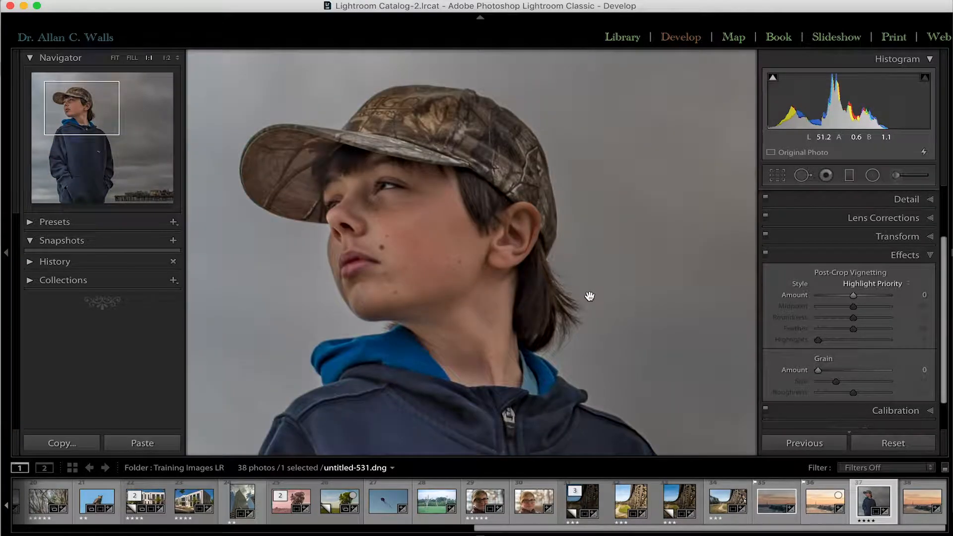
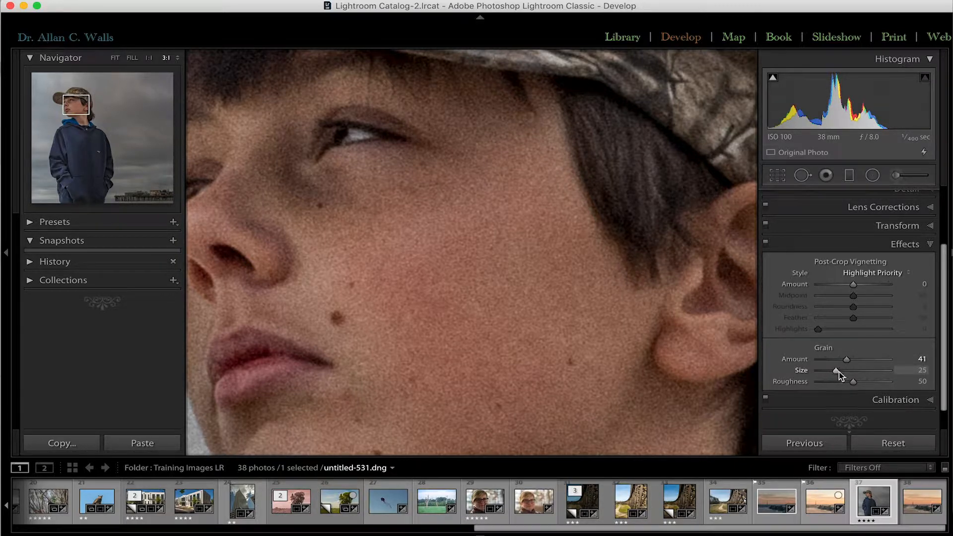
- Compare the portrait's grain Size at 0 and 75, and set Size to 22 with Amount 29
{"action": "left_click", "coordinate": [839, 373]}
{"action": "left_click_drag", "start_coordinate": [838, 373], "coordinate": [803, 372]}
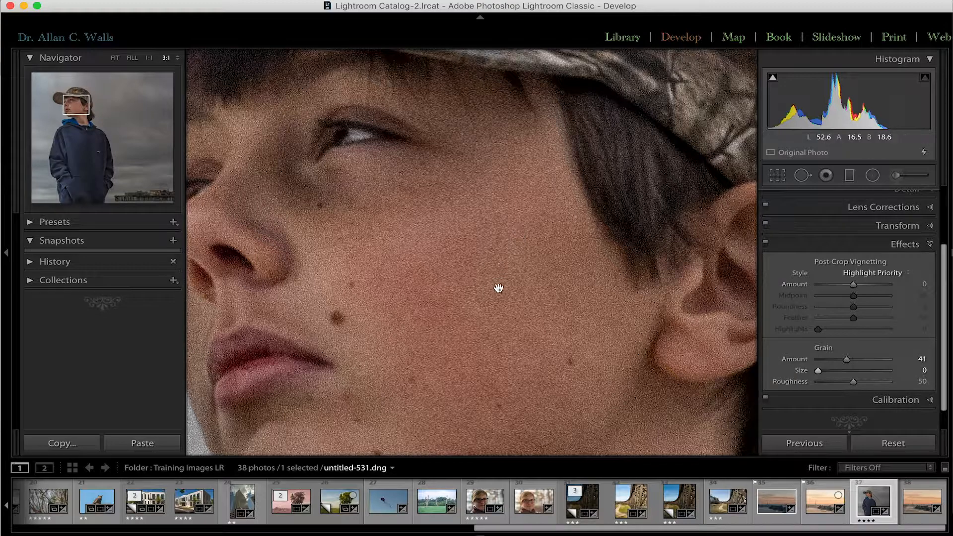
{"action": "left_click_drag", "start_coordinate": [818, 371], "coordinate": [870, 368]}
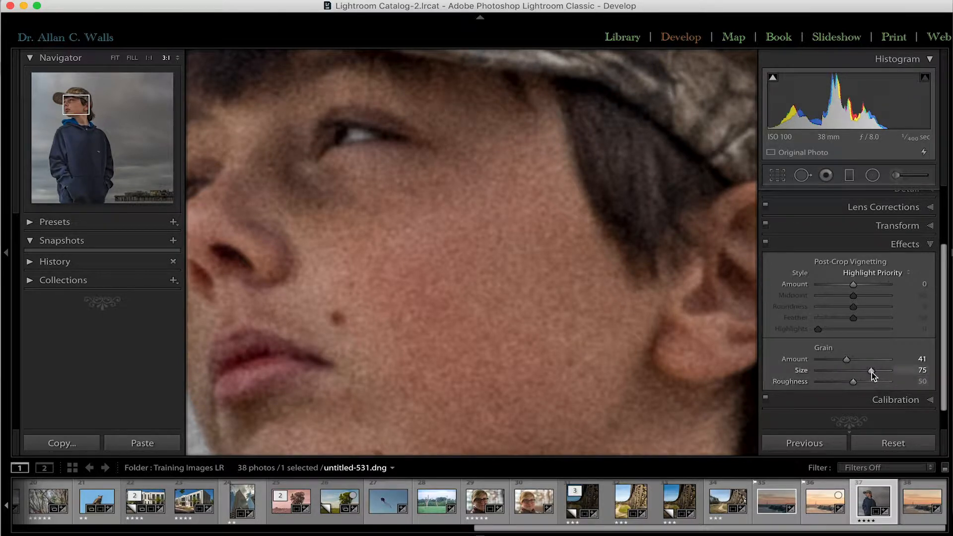
{"action": "left_click_drag", "start_coordinate": [871, 373], "coordinate": [888, 373]}
{"action": "left_click_drag", "start_coordinate": [889, 371], "coordinate": [834, 369]}
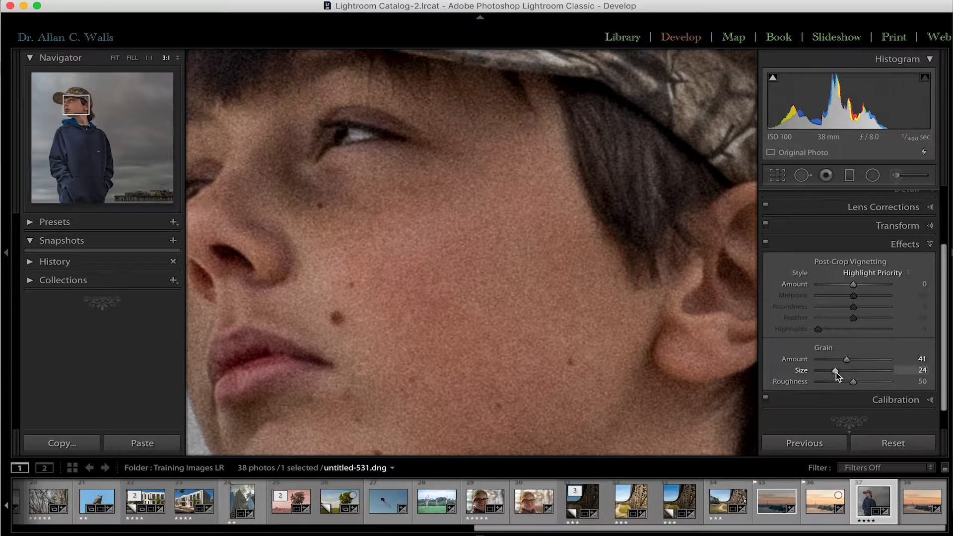
{"action": "left_click_drag", "start_coordinate": [838, 373], "coordinate": [840, 361]}
- Compare lower and higher grain Roughness on the face, set Roughness to 31 and Amount to 35, and check the portrait at 1:1
{"action": "scroll", "coordinate": [839, 361], "scroll_direction": "down", "scroll_amount": 2}
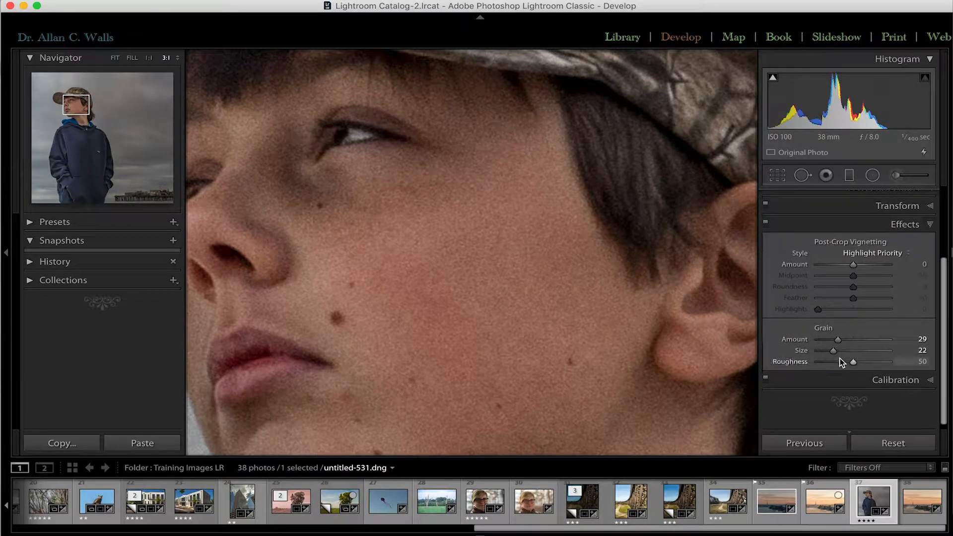
{"action": "left_click_drag", "start_coordinate": [853, 362], "coordinate": [869, 363]}
{"action": "left_click_drag", "start_coordinate": [869, 364], "coordinate": [831, 366]}
{"action": "left_click_drag", "start_coordinate": [830, 362], "coordinate": [861, 360]}
{"action": "left_click_drag", "start_coordinate": [857, 362], "coordinate": [883, 362]}
{"action": "left_click_drag", "start_coordinate": [878, 364], "coordinate": [844, 342]}
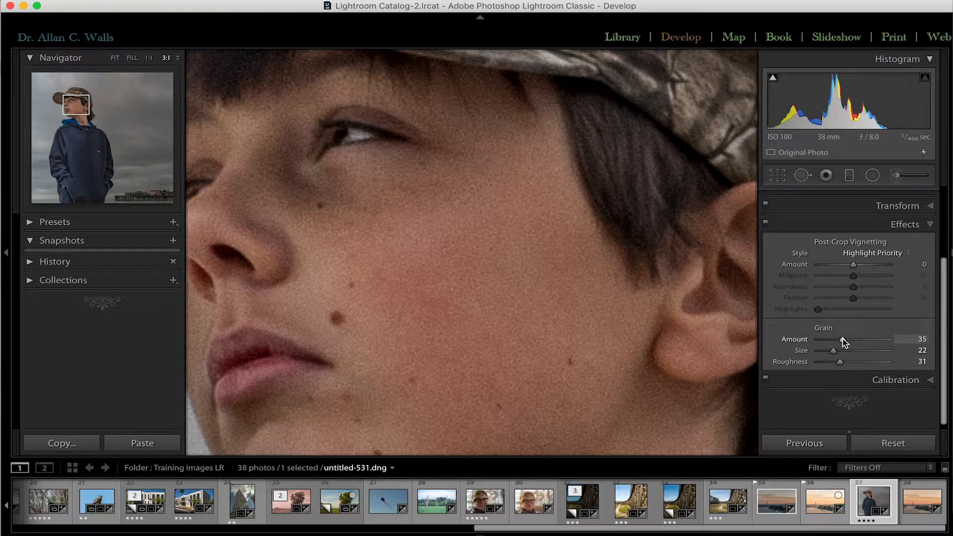
{"action": "left_click", "coordinate": [408, 285]}
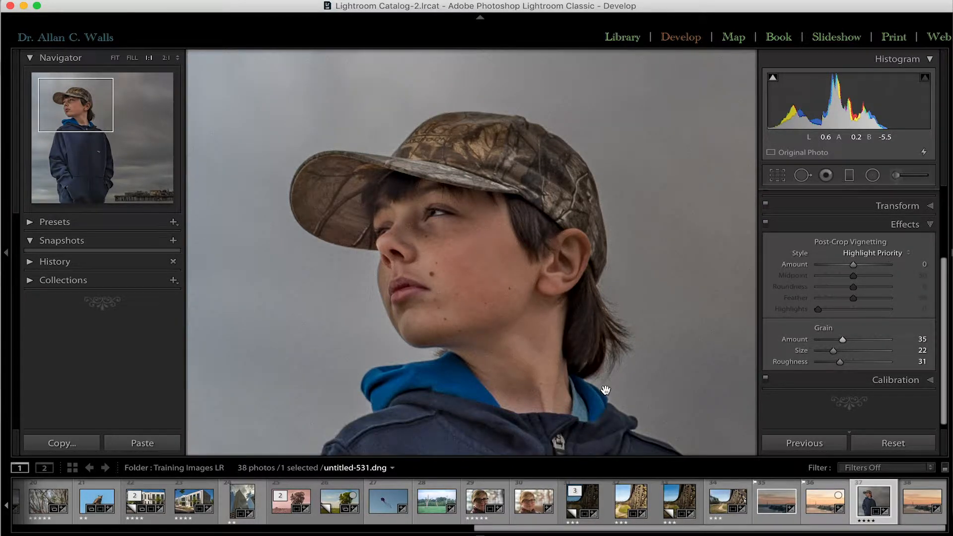
{"action": "scroll", "coordinate": [606, 390], "scroll_direction": "down", "scroll_amount": 2}
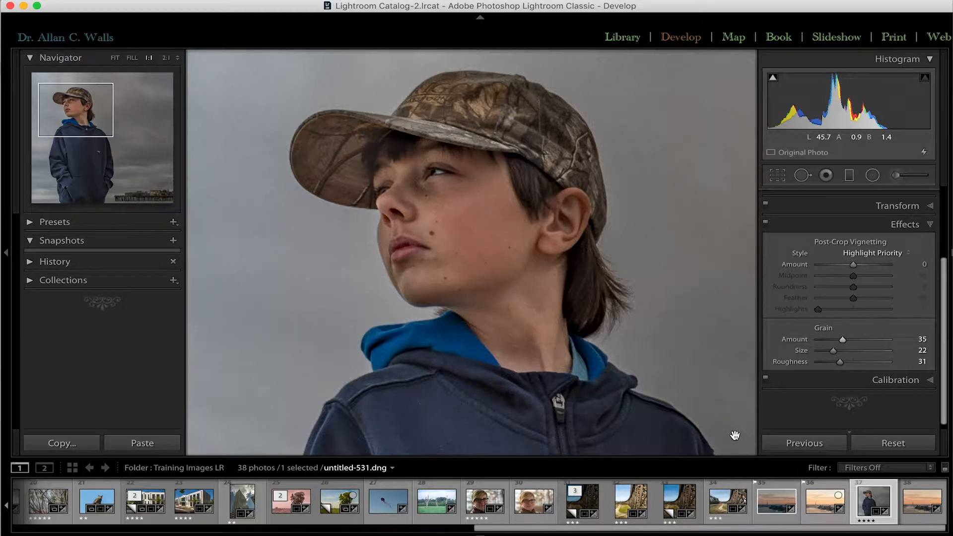
- Change the portrait's calibration process from Version 4 to Version 5 (Current)
{"action": "left_click", "coordinate": [841, 381]}
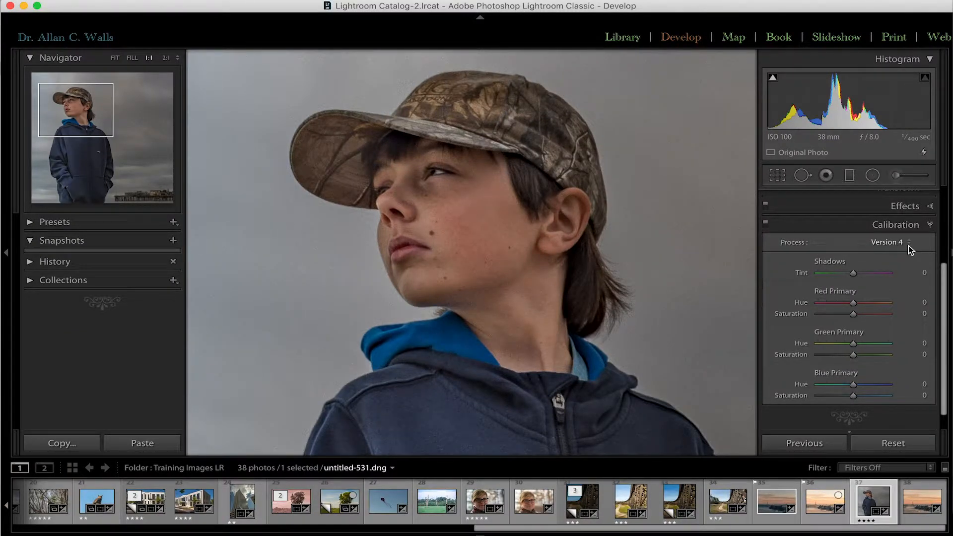
{"action": "left_click", "coordinate": [913, 244]}
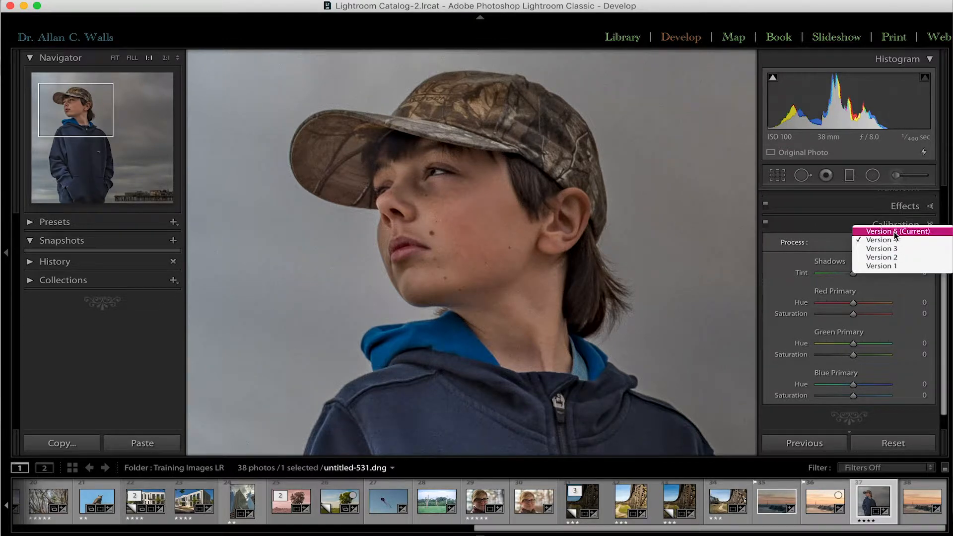
{"action": "left_click", "coordinate": [895, 232]}
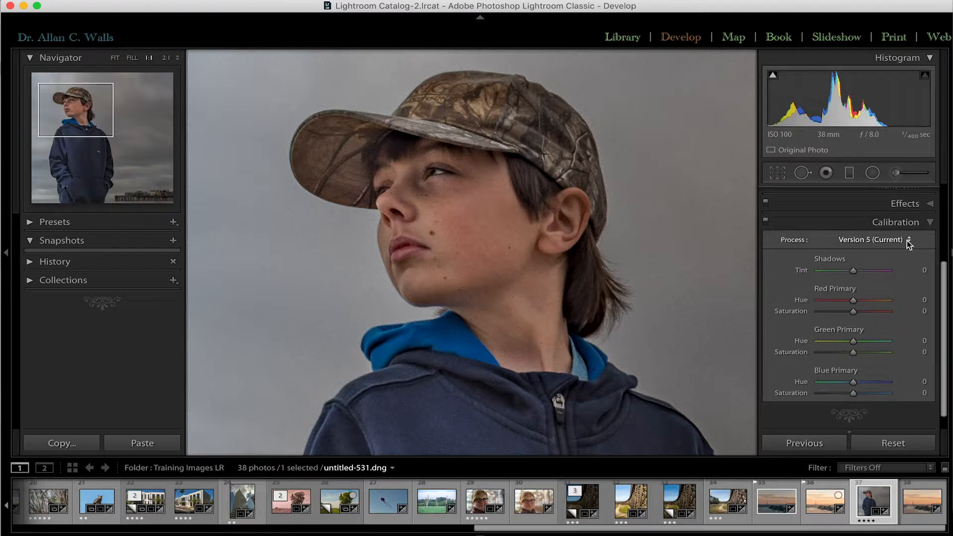
{"action": "scroll", "coordinate": [892, 275], "scroll_direction": "up", "scroll_amount": 5}
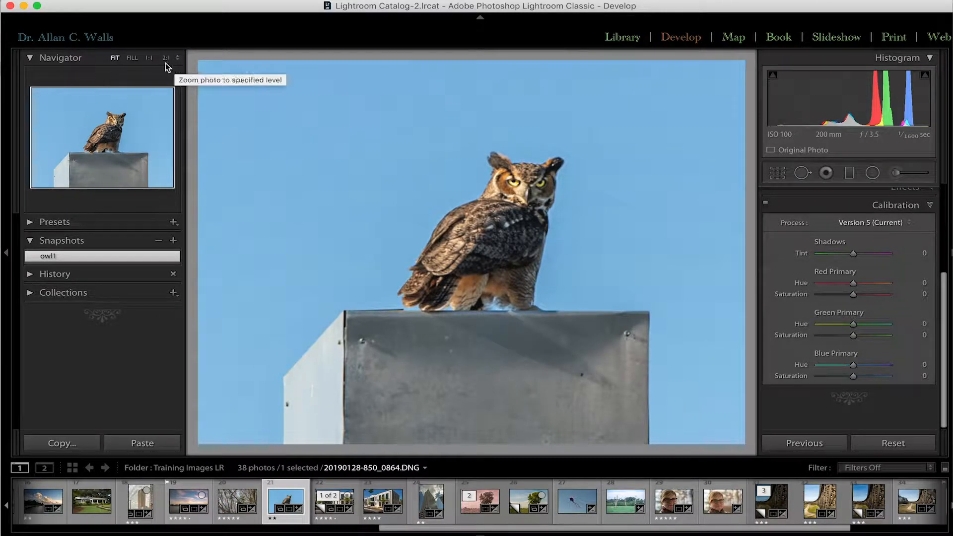
{"action": "left_click", "coordinate": [149, 60]}
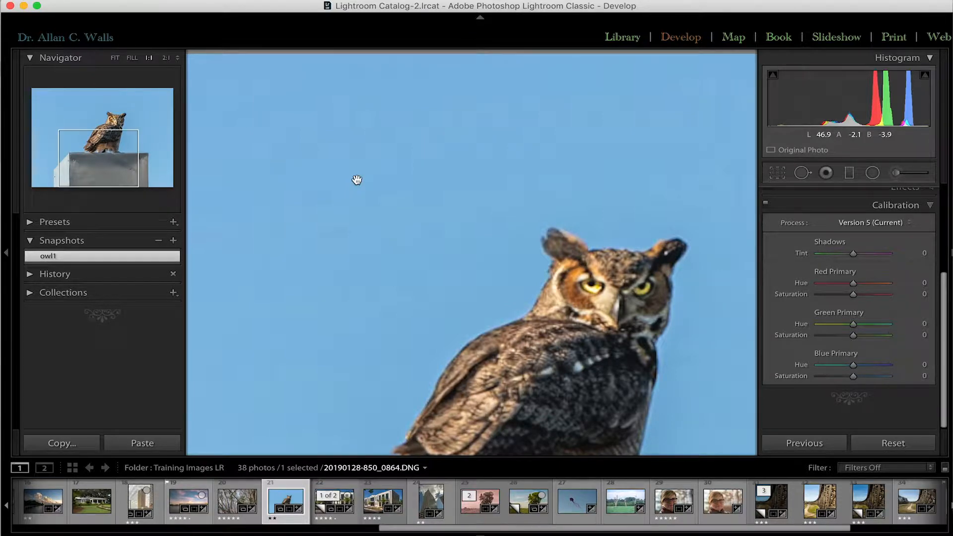
{"action": "left_click_drag", "start_coordinate": [622, 316], "coordinate": [567, 294]}
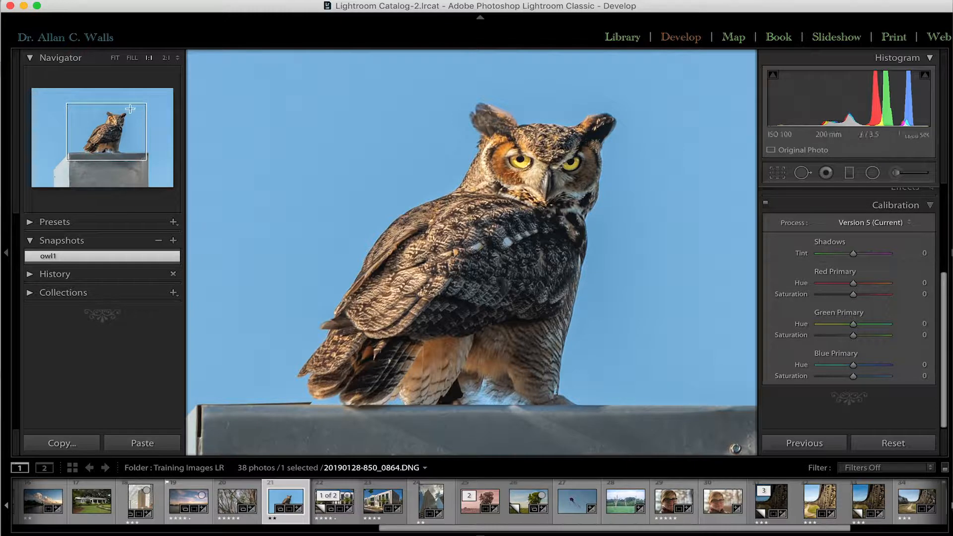
- Check which additional magnification ratios the Navigator offers for the owl photo, leaving the view at 1:1
{"action": "left_click", "coordinate": [177, 59]}
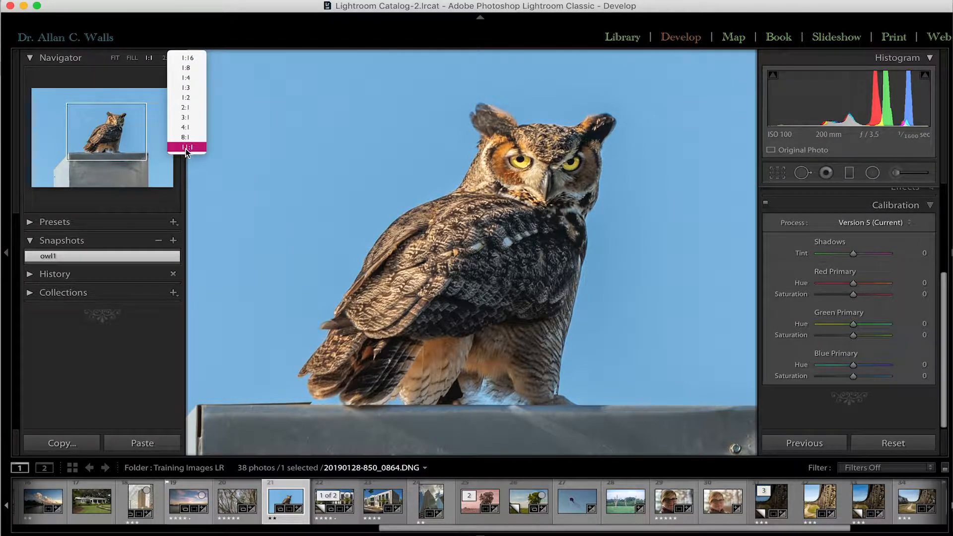
{"action": "left_click", "coordinate": [145, 77]}
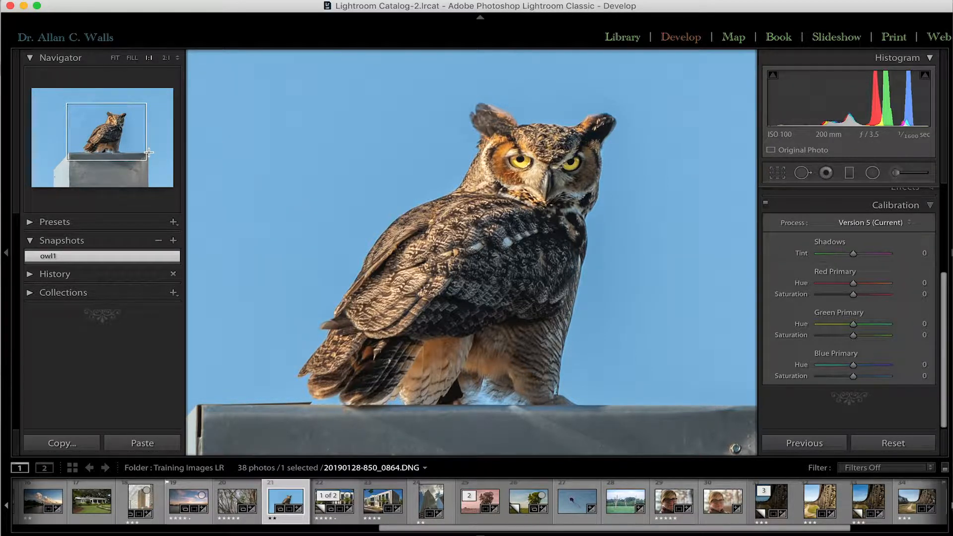
- Expand the Presets list and look through its Color, Creative, B&W, Curve, Grain, Sharpening and Vignetting groups
{"action": "left_click", "coordinate": [97, 222]}
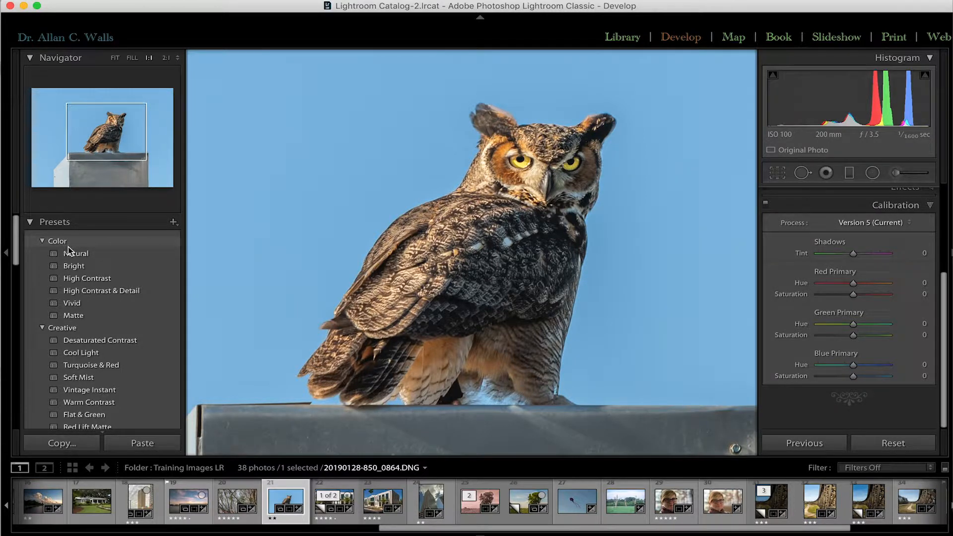
{"action": "scroll", "coordinate": [110, 316], "scroll_direction": "down", "scroll_amount": 10}
{"action": "scroll", "coordinate": [110, 316], "scroll_direction": "down", "scroll_amount": 4}
{"action": "scroll", "coordinate": [110, 315], "scroll_direction": "up", "scroll_amount": 3}
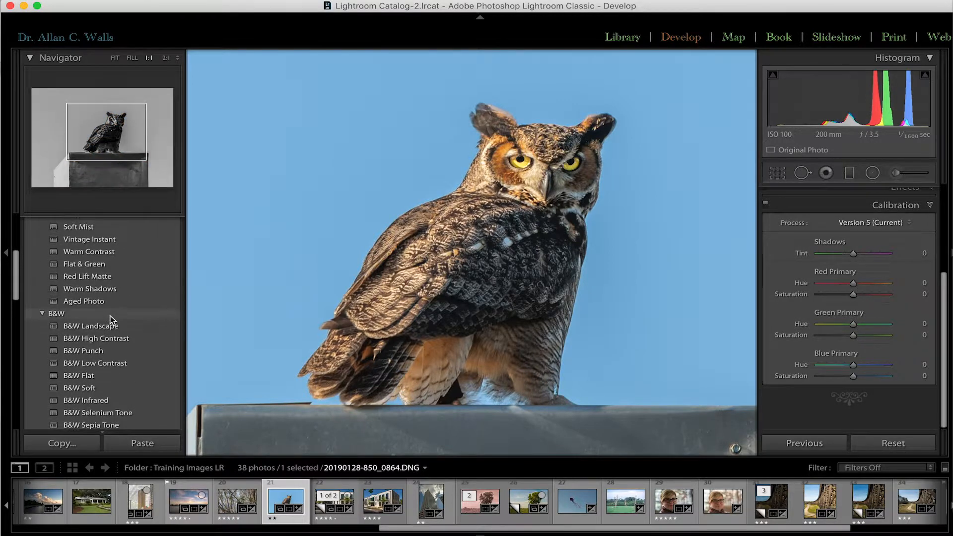
{"action": "scroll", "coordinate": [110, 315], "scroll_direction": "down", "scroll_amount": 6}
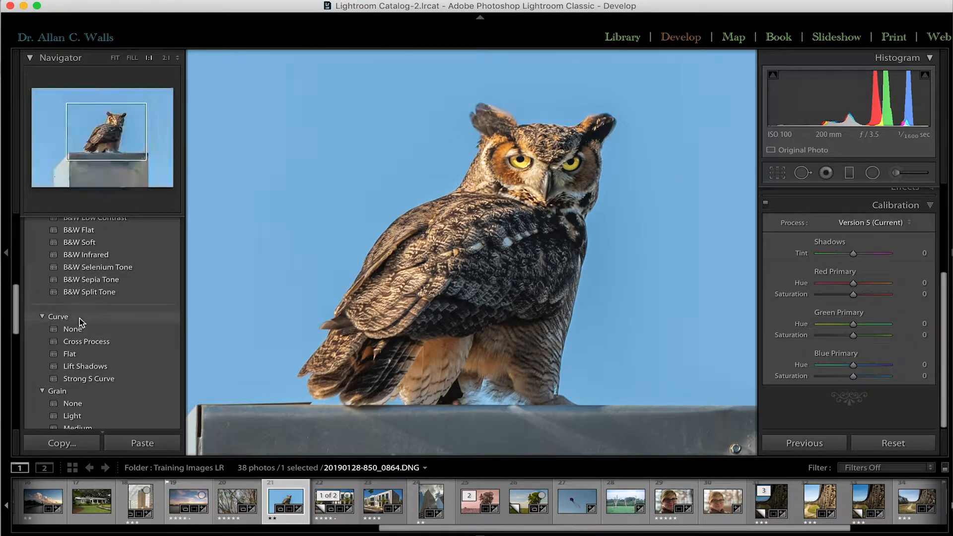
{"action": "scroll", "coordinate": [80, 318], "scroll_direction": "down", "scroll_amount": 3}
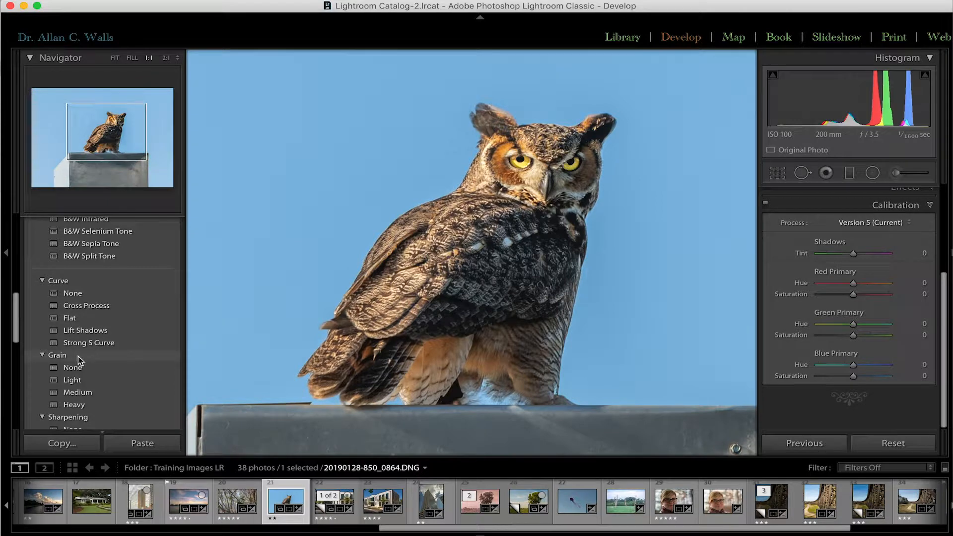
{"action": "scroll", "coordinate": [80, 360], "scroll_direction": "down", "scroll_amount": 8}
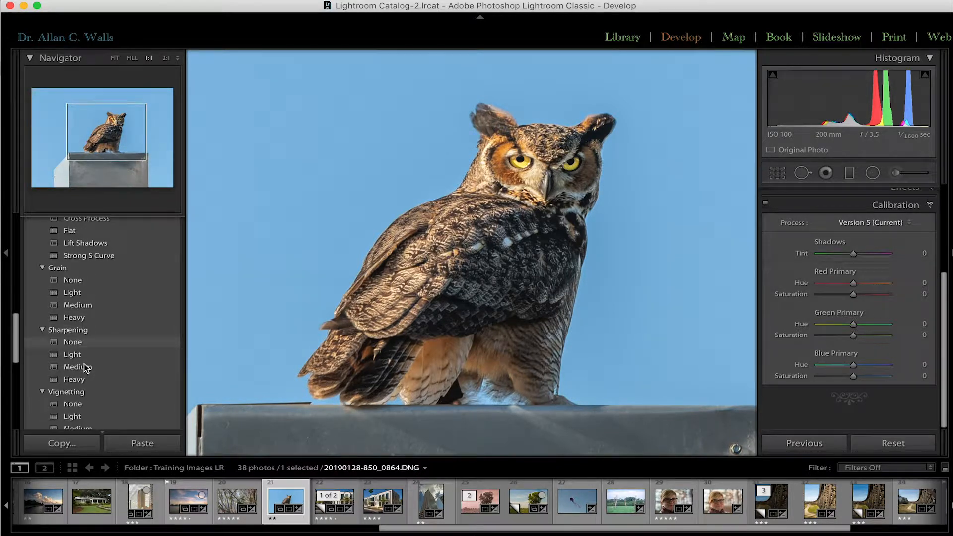
{"action": "scroll", "coordinate": [99, 383], "scroll_direction": "down", "scroll_amount": 4}
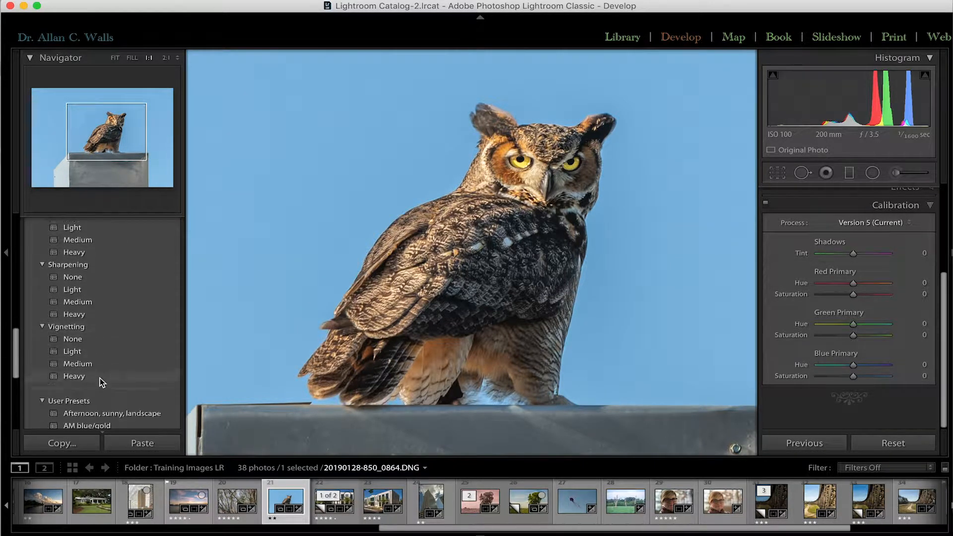
{"action": "scroll", "coordinate": [100, 378], "scroll_direction": "up", "scroll_amount": 11}
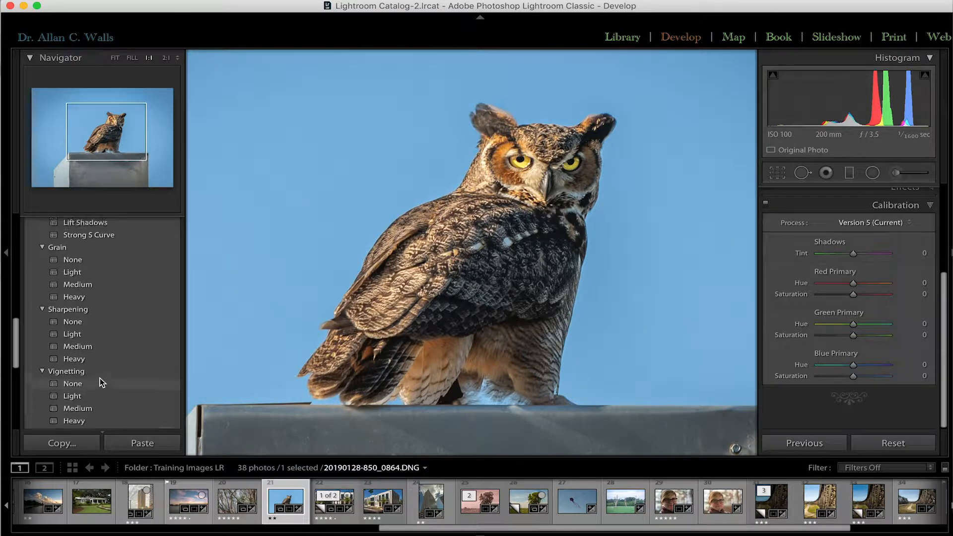
{"action": "scroll", "coordinate": [100, 377], "scroll_direction": "up", "scroll_amount": 4}
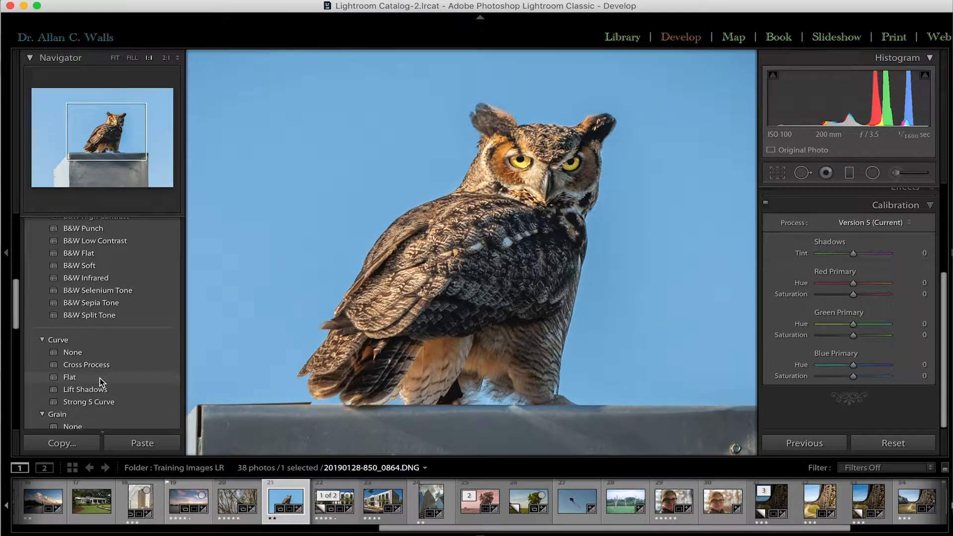
{"action": "scroll", "coordinate": [100, 377], "scroll_direction": "up", "scroll_amount": 12}
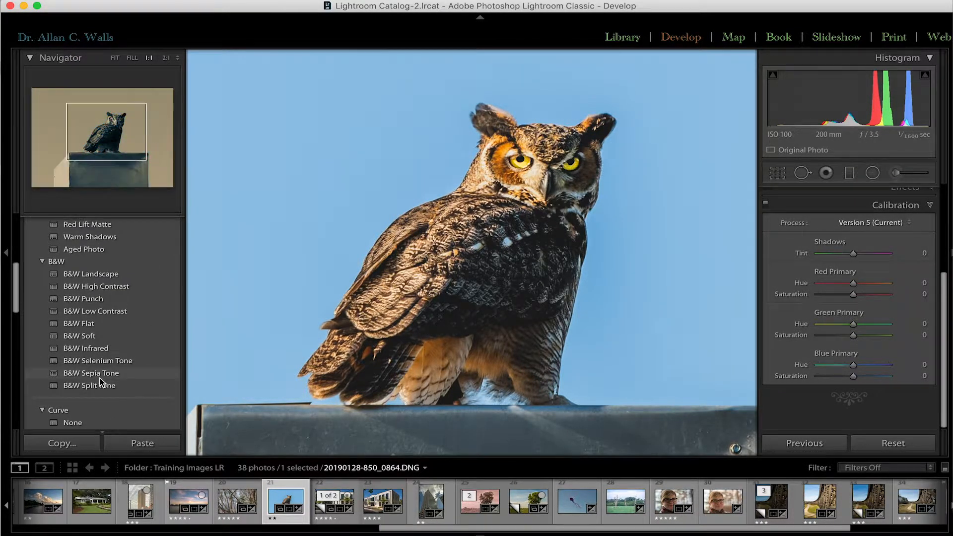
{"action": "scroll", "coordinate": [146, 261], "scroll_direction": "up", "scroll_amount": 5}
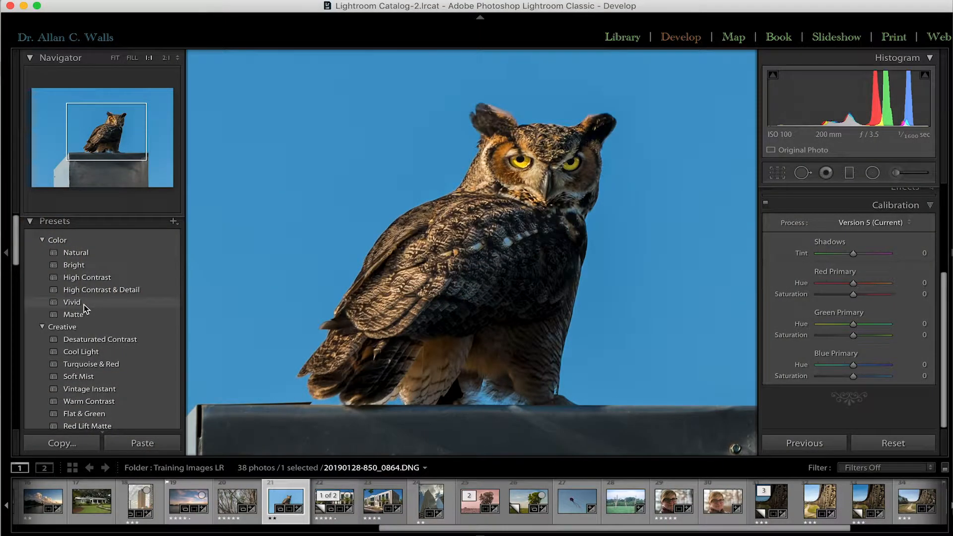
- Preview Color and Creative presets on the owl photo, including Matte, Turquoise & Red, Soft Mist and Flat & Green, without applying them
{"action": "left_click", "coordinate": [88, 315]}
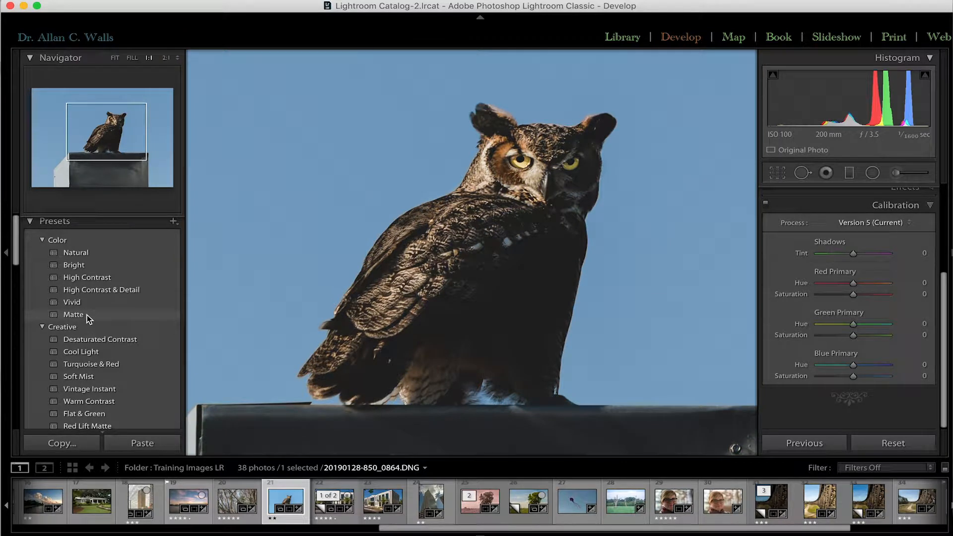
{"action": "scroll", "coordinate": [87, 315], "scroll_direction": "down", "scroll_amount": 4}
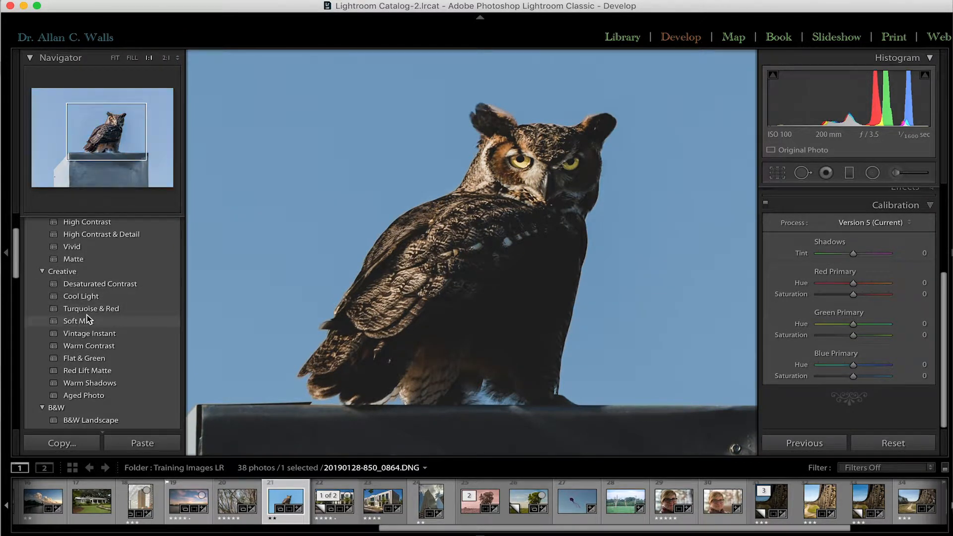
{"action": "left_click", "coordinate": [88, 316]}
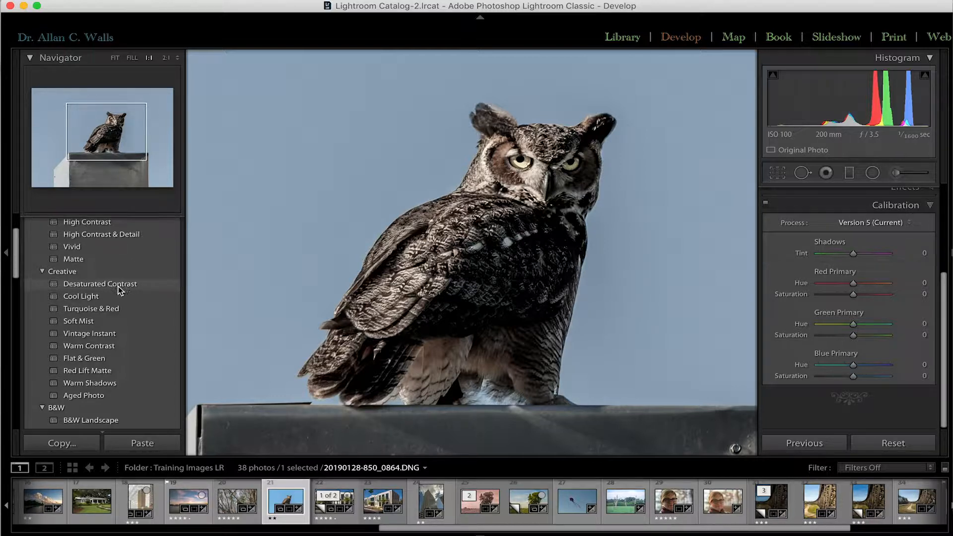
{"action": "left_click", "coordinate": [104, 309]}
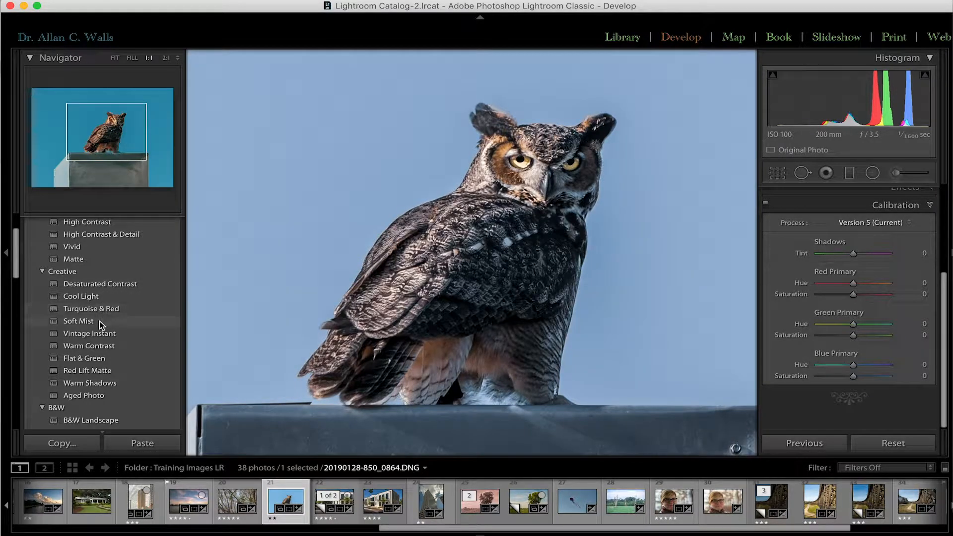
{"action": "left_click", "coordinate": [99, 322]}
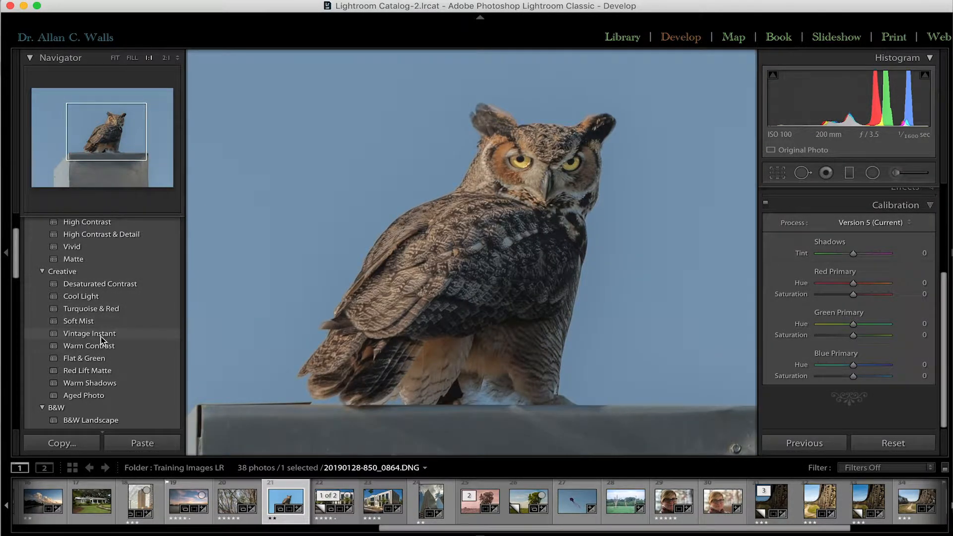
{"action": "left_click", "coordinate": [102, 358]}
- Preview B&W presets on the owl photo, including B&W Landscape, B&W Low Contrast, B&W Flat and B&W Infrared, without applying them
{"action": "scroll", "coordinate": [101, 359], "scroll_direction": "down", "scroll_amount": 3}
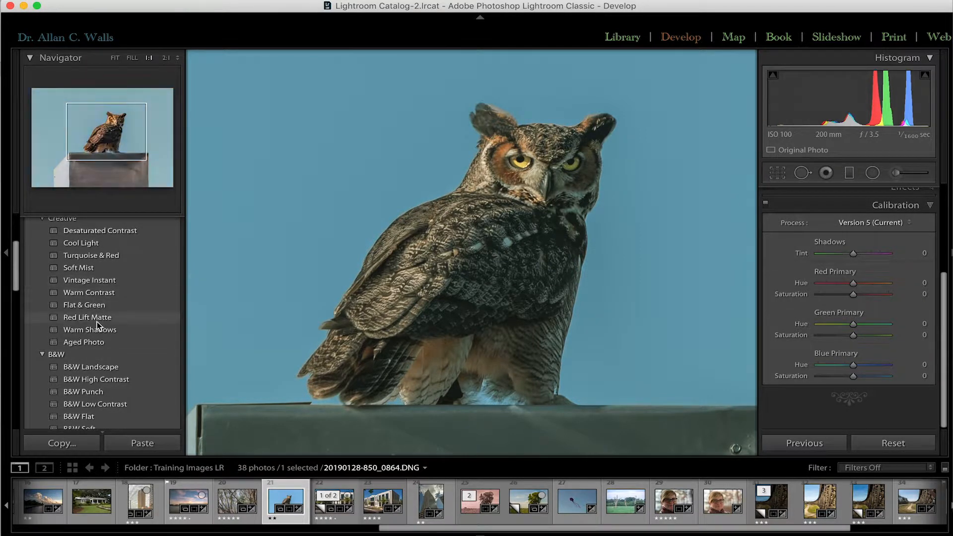
{"action": "scroll", "coordinate": [98, 332], "scroll_direction": "down", "scroll_amount": 4}
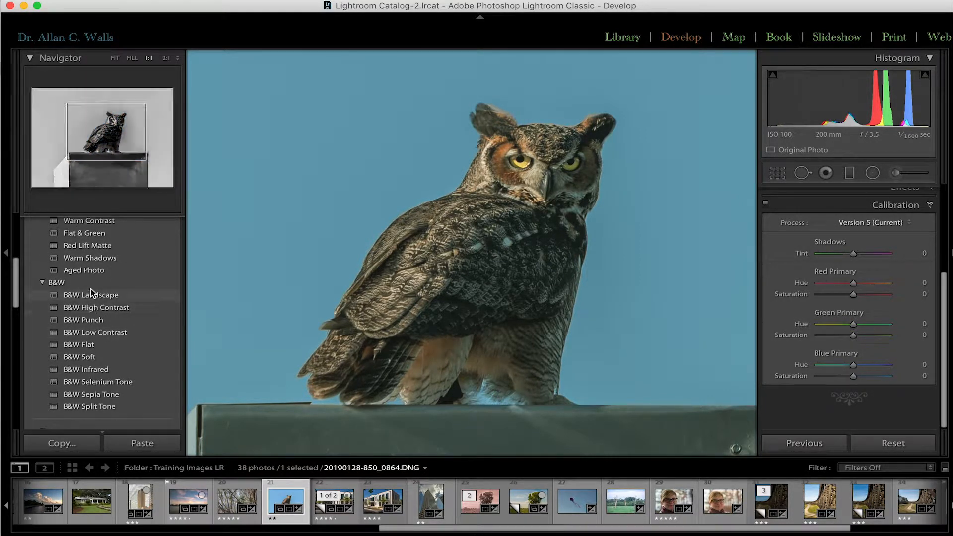
{"action": "left_click", "coordinate": [92, 296]}
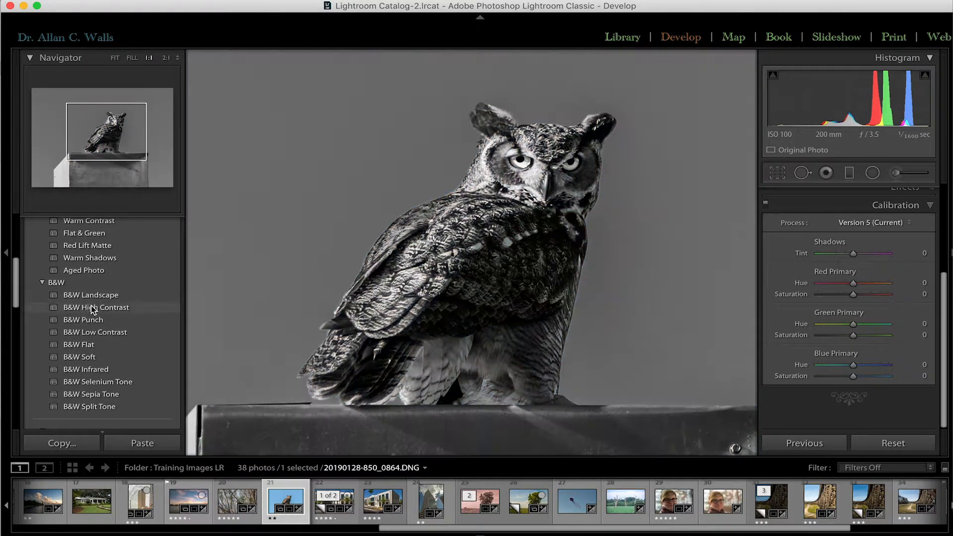
{"action": "left_click", "coordinate": [91, 332]}
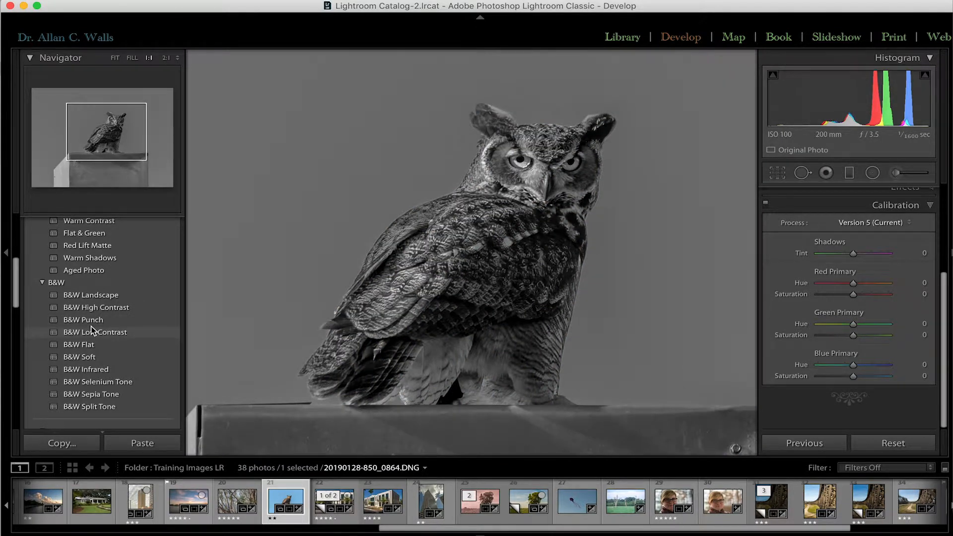
{"action": "left_click", "coordinate": [90, 347]}
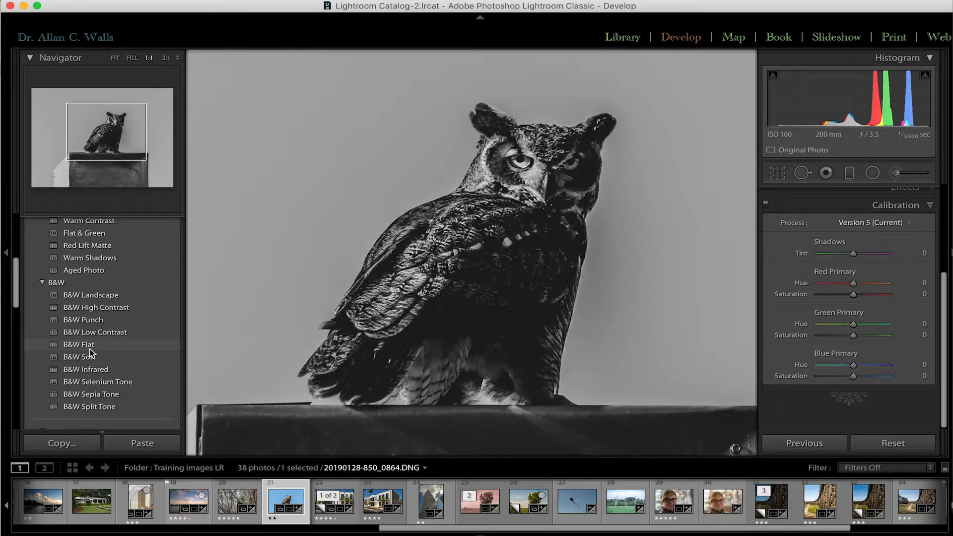
{"action": "left_click", "coordinate": [92, 369]}
- Preview the Lift Shadows and Flat Curve presets on the owl photo without applying them
{"action": "scroll", "coordinate": [92, 371], "scroll_direction": "down", "scroll_amount": 1}
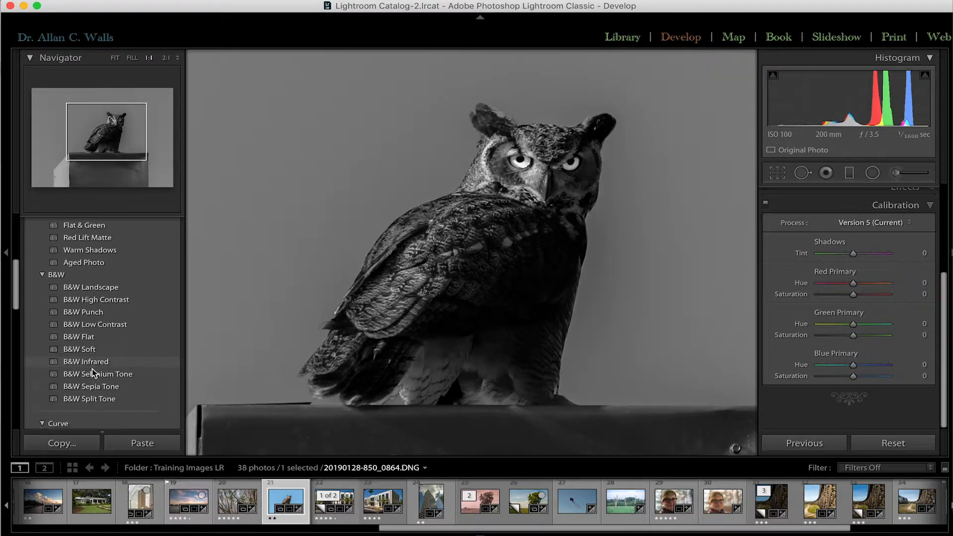
{"action": "scroll", "coordinate": [92, 373], "scroll_direction": "down", "scroll_amount": 8}
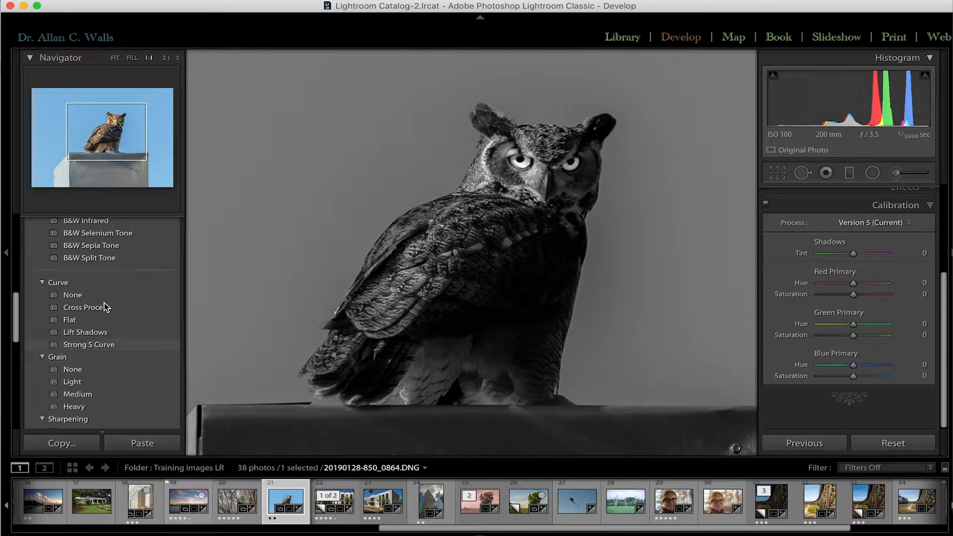
{"action": "left_click", "coordinate": [81, 330]}
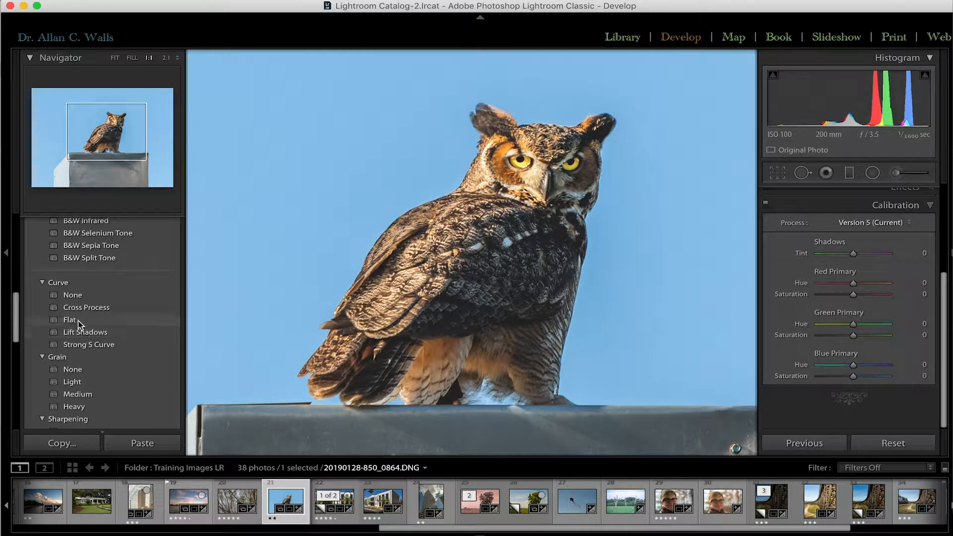
{"action": "left_click", "coordinate": [77, 321]}
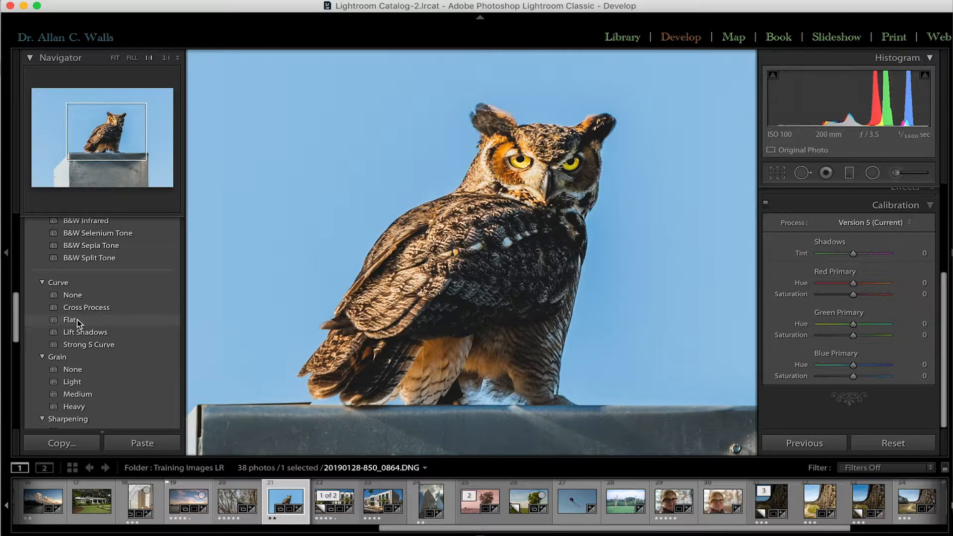
- Preview the Medium Grain preset and the Light Sharpening preset on the owl photo without applying them
{"action": "scroll", "coordinate": [85, 329], "scroll_direction": "down", "scroll_amount": 1}
{"action": "scroll", "coordinate": [85, 328], "scroll_direction": "down", "scroll_amount": 3}
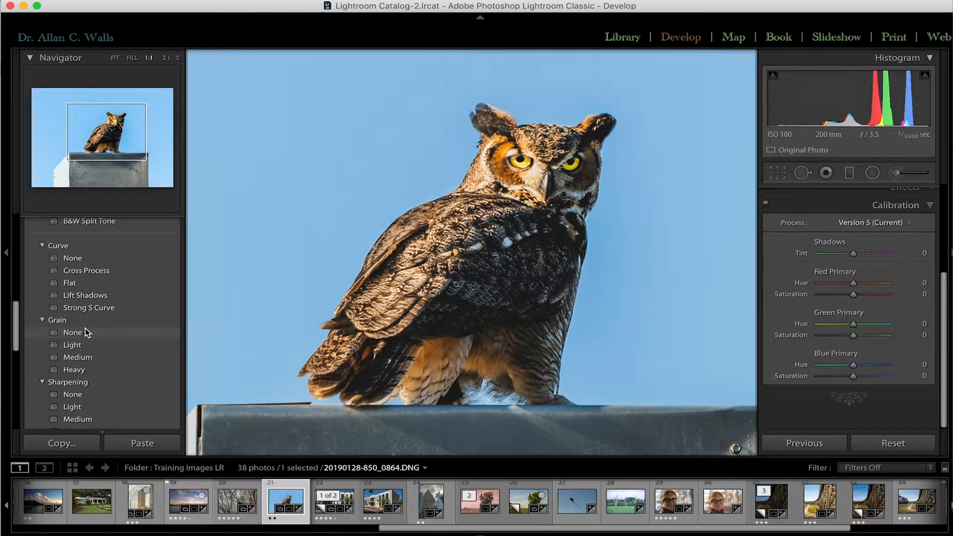
{"action": "scroll", "coordinate": [100, 324], "scroll_direction": "down", "scroll_amount": 4}
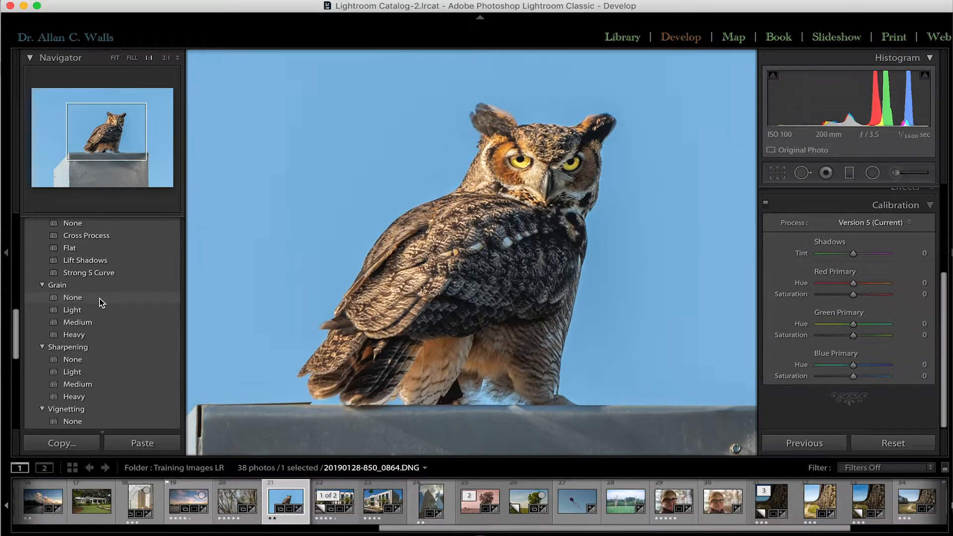
{"action": "left_click", "coordinate": [98, 326]}
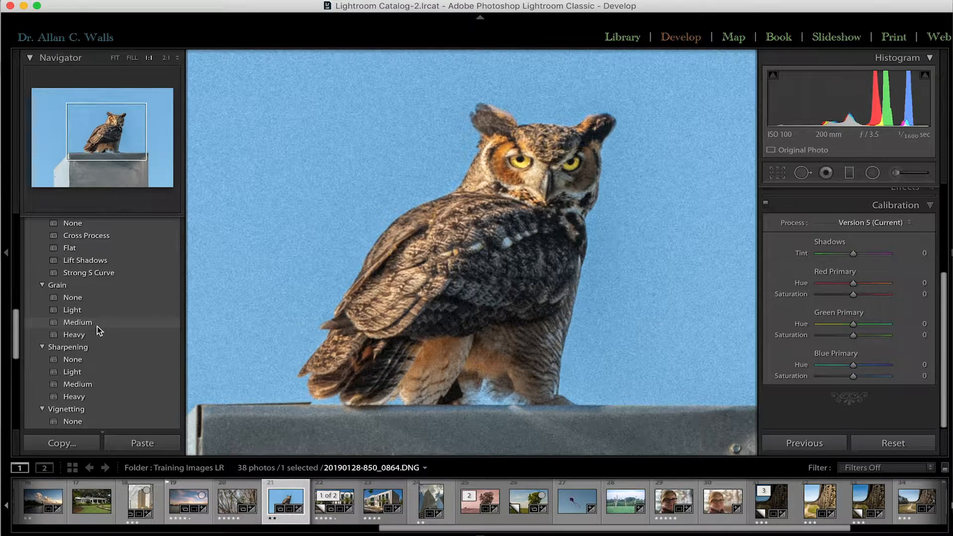
{"action": "scroll", "coordinate": [103, 328], "scroll_direction": "down", "scroll_amount": 2}
{"action": "scroll", "coordinate": [105, 330], "scroll_direction": "down", "scroll_amount": 2}
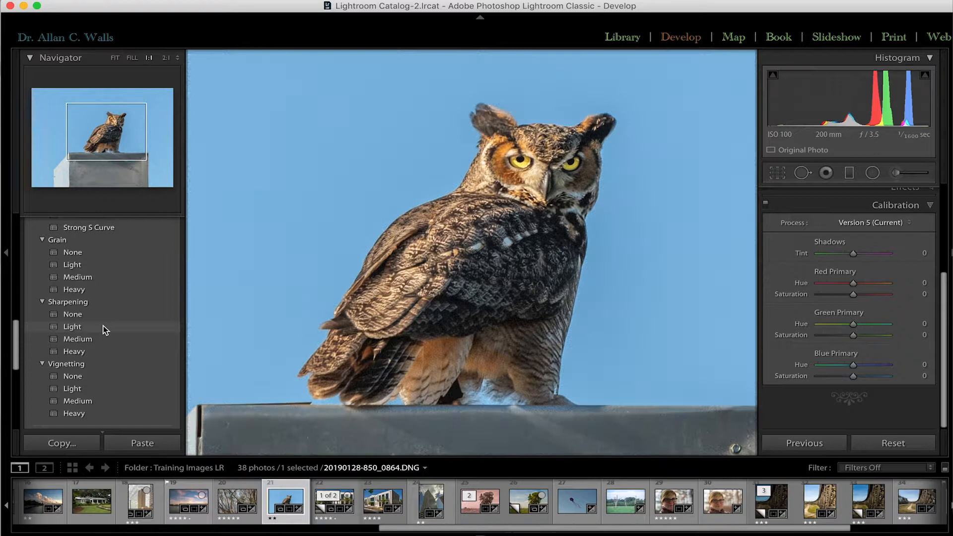
- Apply the Medium Vignetting preset to the owl photo, and replace it with Heavy while viewing the whole frame
{"action": "scroll", "coordinate": [105, 330], "scroll_direction": "down", "scroll_amount": 1}
{"action": "scroll", "coordinate": [104, 329], "scroll_direction": "down", "scroll_amount": 4}
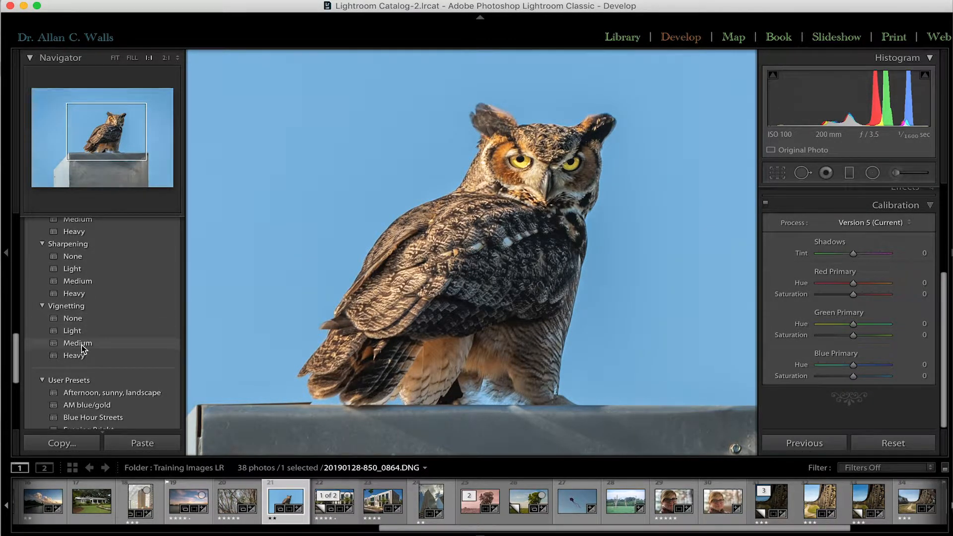
{"action": "left_click", "coordinate": [82, 346]}
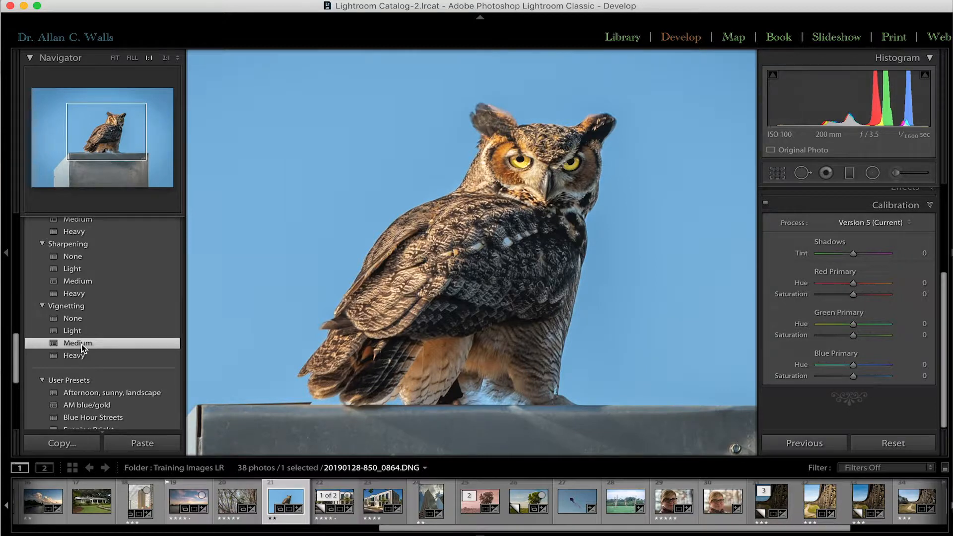
{"action": "left_click", "coordinate": [265, 262]}
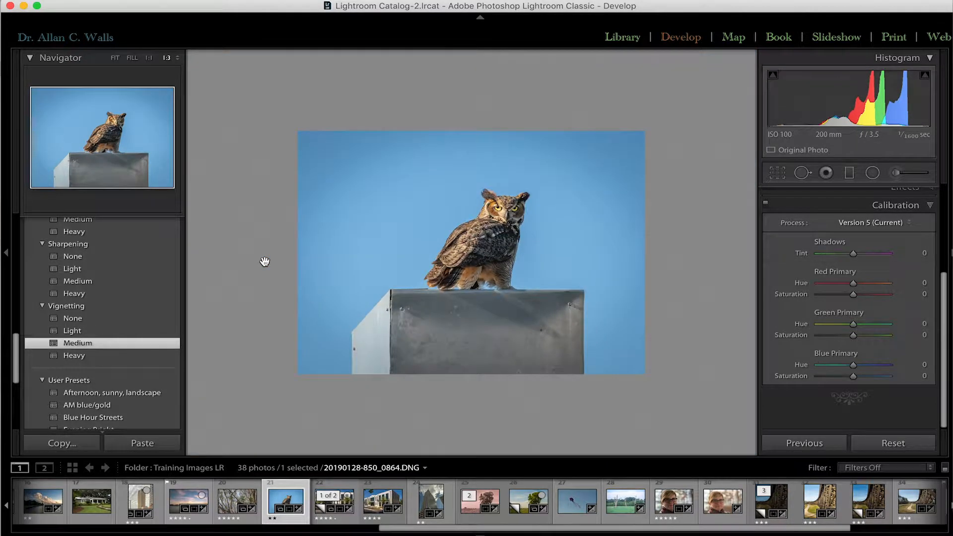
{"action": "left_click", "coordinate": [75, 357]}
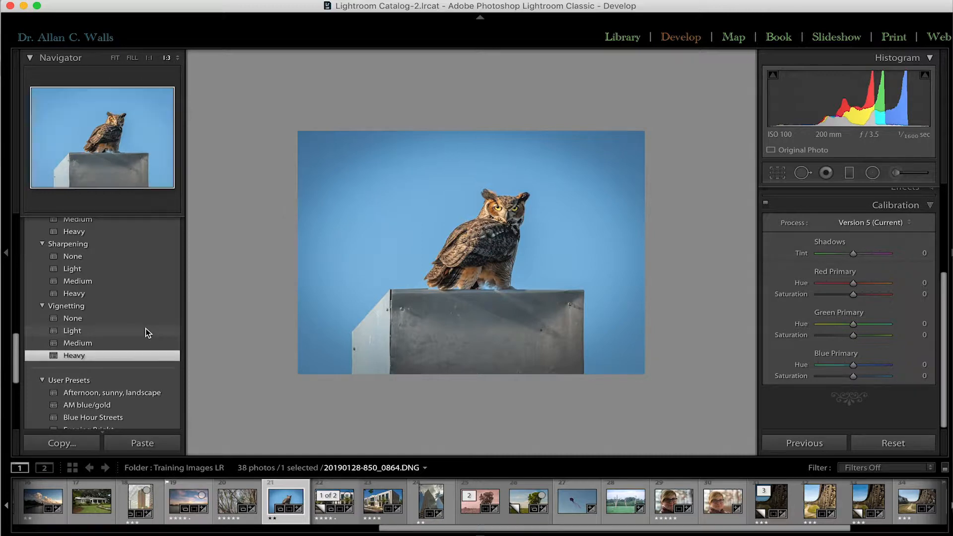
{"action": "scroll", "coordinate": [106, 380], "scroll_direction": "down", "scroll_amount": 1}
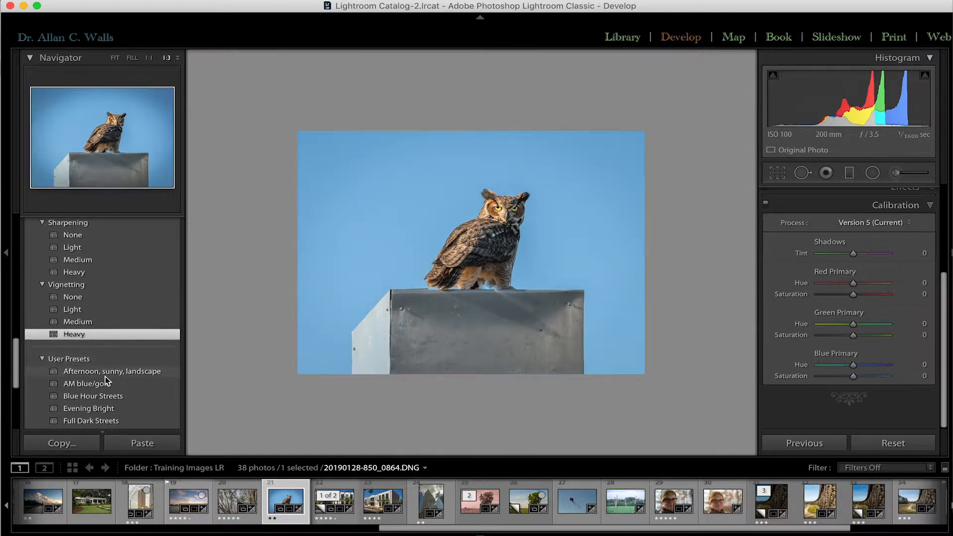
- Preview the user presets and the owl1 snapshot on the owl photo, and replace the Heavy vignetting with the None Vignetting preset
{"action": "scroll", "coordinate": [106, 380], "scroll_direction": "down", "scroll_amount": 7}
{"action": "scroll", "coordinate": [106, 380], "scroll_direction": "up", "scroll_amount": 3}
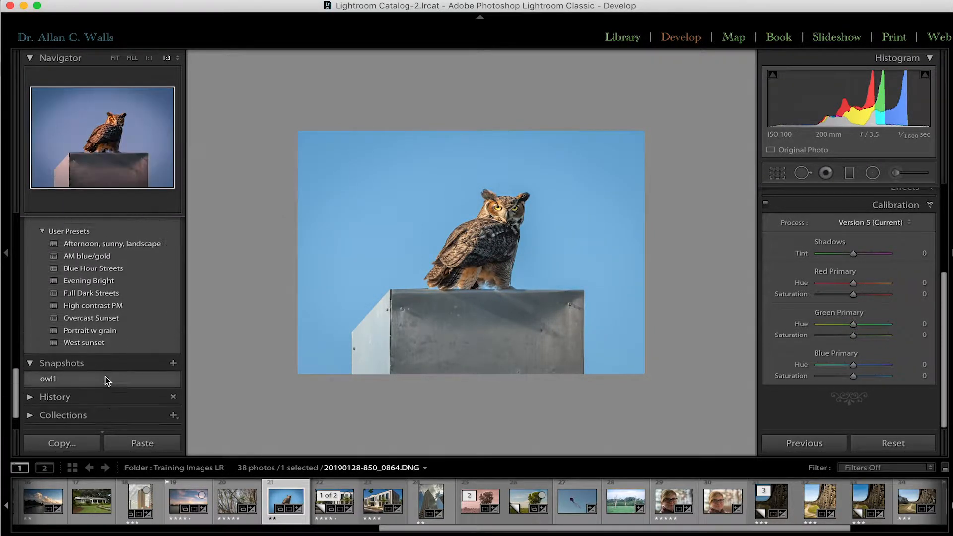
{"action": "left_click", "coordinate": [106, 380]}
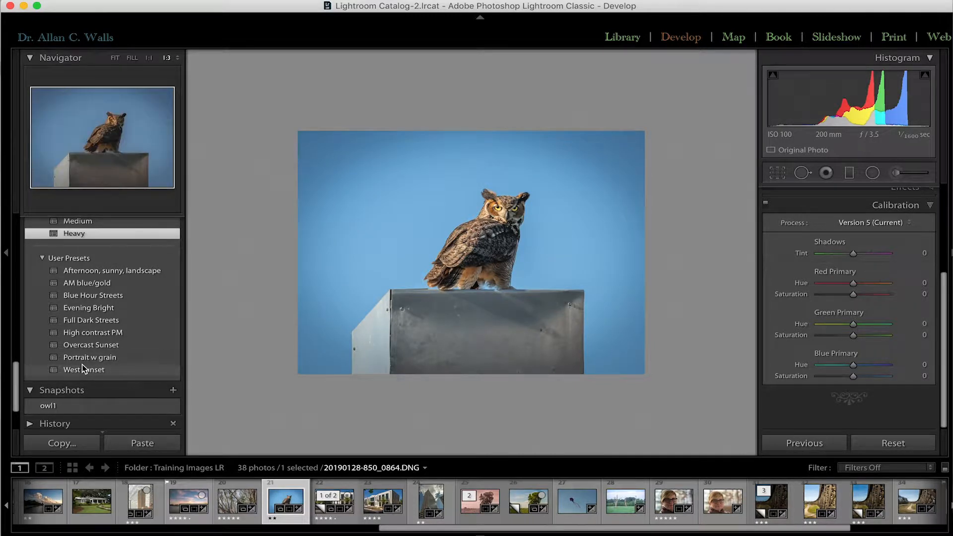
{"action": "left_click", "coordinate": [84, 370]}
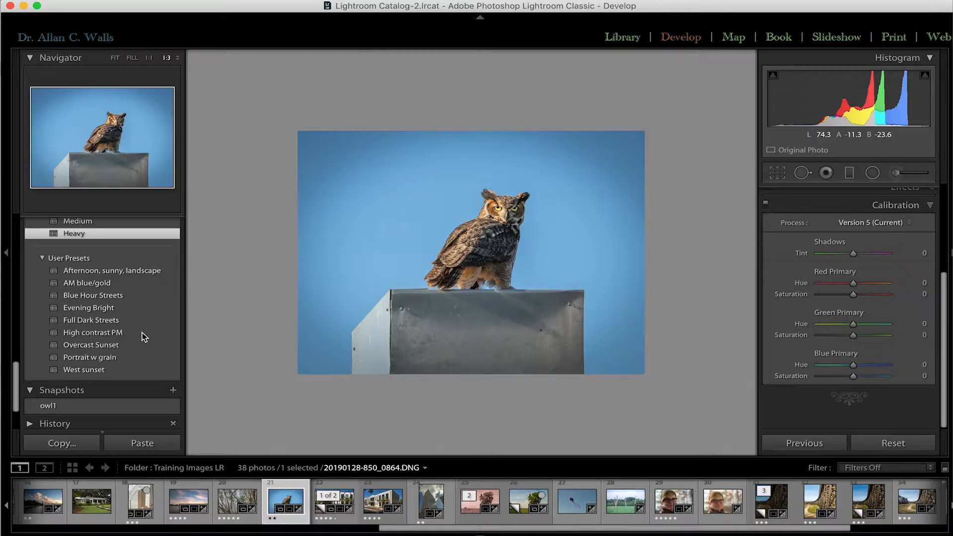
{"action": "scroll", "coordinate": [144, 330], "scroll_direction": "up", "scroll_amount": 3}
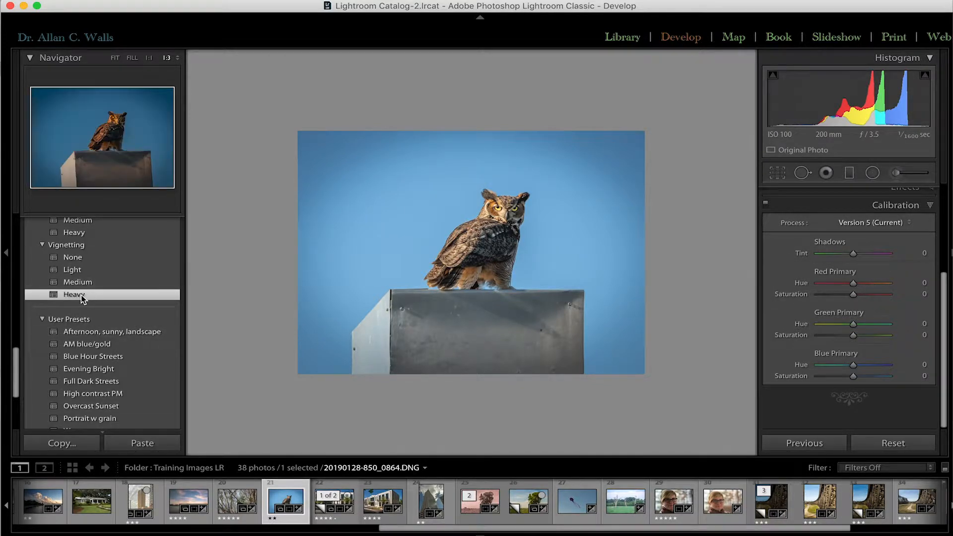
{"action": "left_click", "coordinate": [82, 258]}
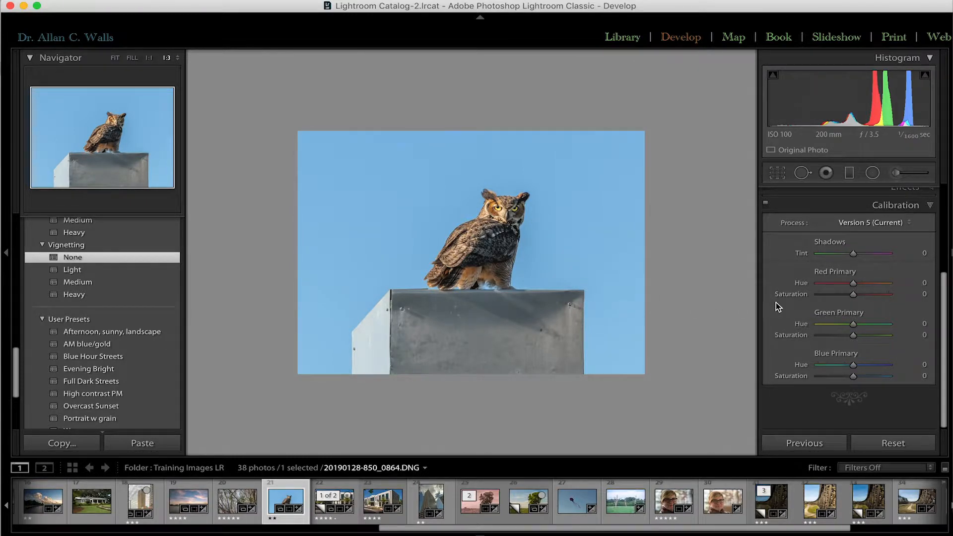
- In the owl photo's Basic adjustments, set Highlights to −100, Whites to +11, Blacks to −32 and Texture to +28
{"action": "scroll", "coordinate": [780, 301], "scroll_direction": "up", "scroll_amount": 5}
{"action": "scroll", "coordinate": [779, 301], "scroll_direction": "up", "scroll_amount": 3}
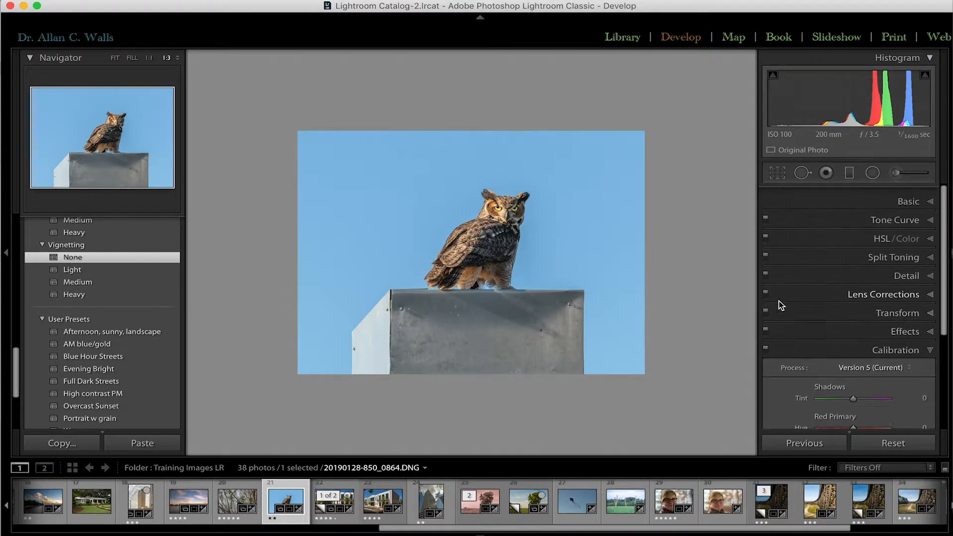
{"action": "left_click", "coordinate": [832, 195]}
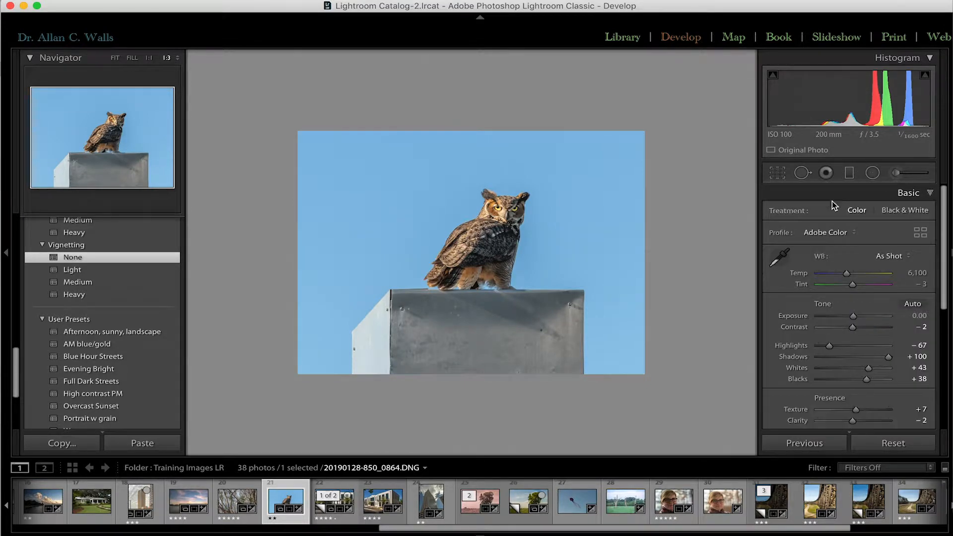
{"action": "left_click_drag", "start_coordinate": [829, 346], "coordinate": [803, 348]}
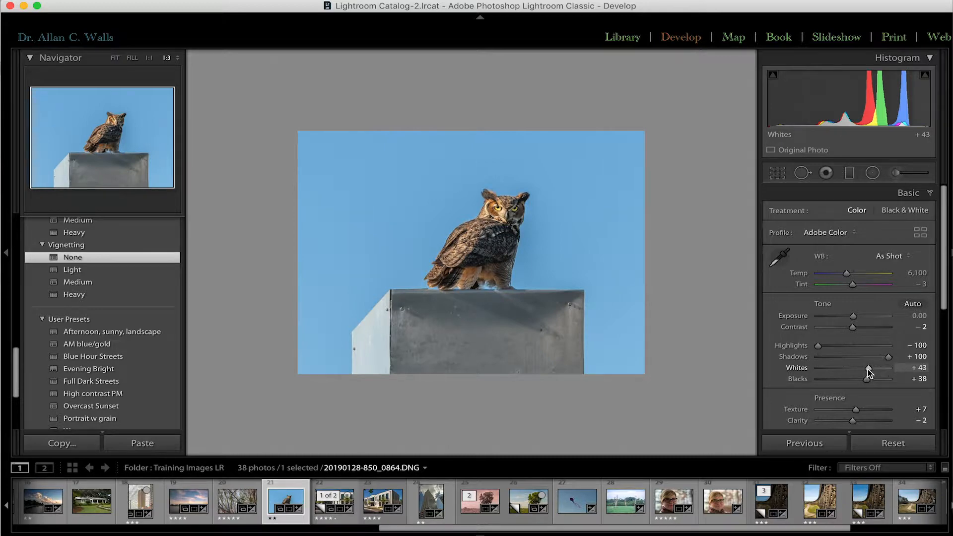
{"action": "mouse_move", "coordinate": [868, 368]}
{"action": "left_mouse_down"}
{"action": "mouse_move", "coordinate": [841, 382]}
{"action": "mouse_move", "coordinate": [863, 356]}
{"action": "left_mouse_up"}
{"action": "scroll", "coordinate": [842, 386], "scroll_direction": "down", "scroll_amount": 1}
{"action": "scroll", "coordinate": [842, 386], "scroll_direction": "down", "scroll_amount": 1}
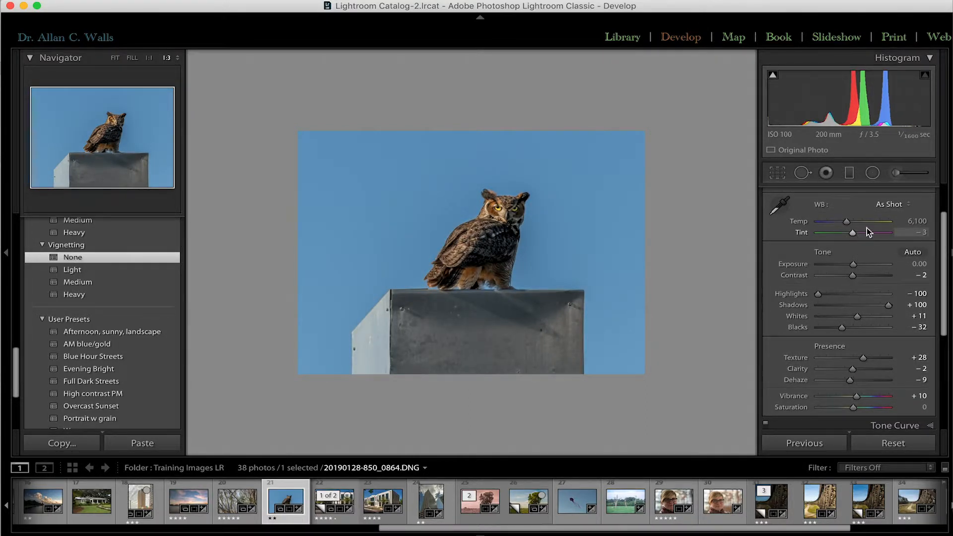
- Set the owl photo's Temp to 7,022, Clarity to +25, Dehaze to −26 and Vibrance to +28, and compare before and after
{"action": "left_click_drag", "start_coordinate": [849, 222], "coordinate": [855, 224]}
{"action": "mouse_move", "coordinate": [853, 371]}
{"action": "left_mouse_down"}
{"action": "mouse_move", "coordinate": [863, 371]}
{"action": "mouse_move", "coordinate": [845, 382]}
{"action": "left_mouse_up"}
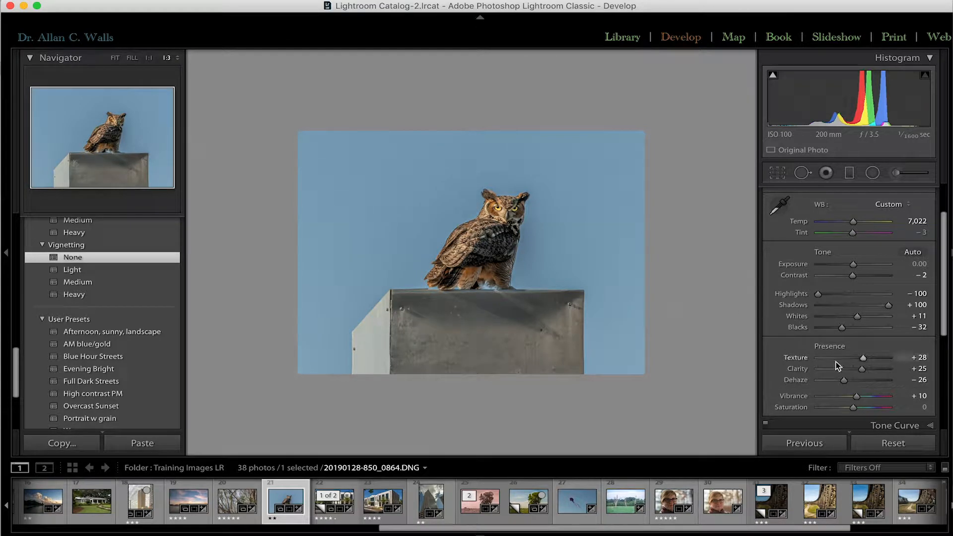
{"action": "left_click_drag", "start_coordinate": [857, 396], "coordinate": [862, 400]}
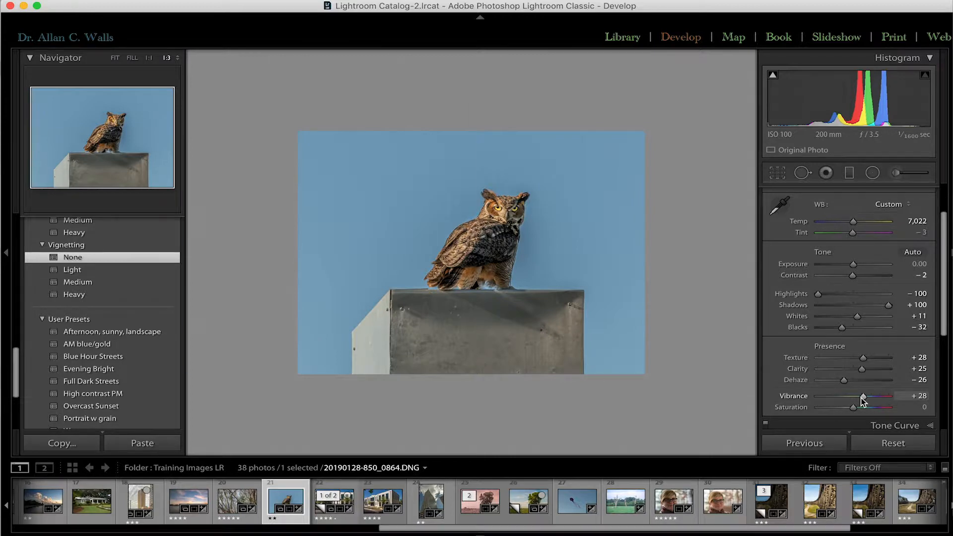
{"action": "key", "text": "y"}
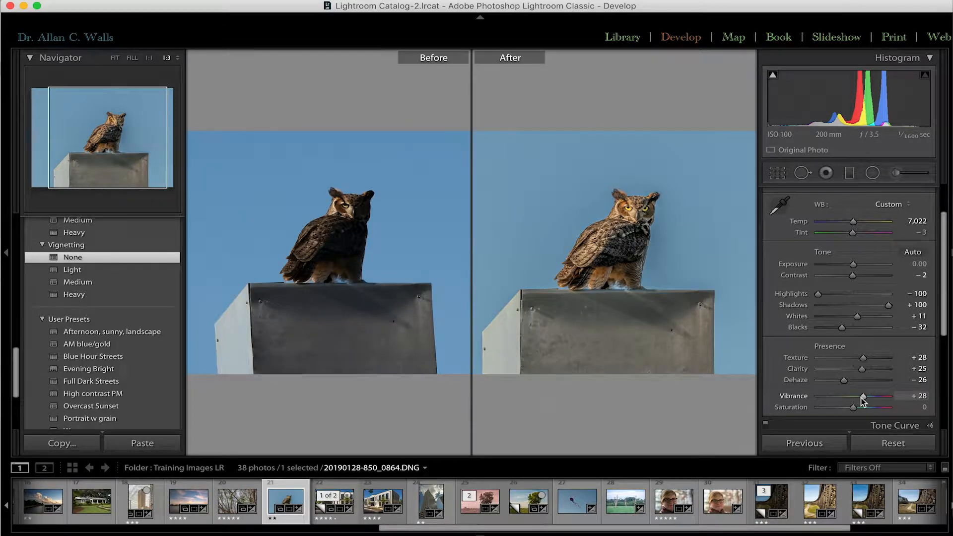
{"action": "key", "text": "y"}
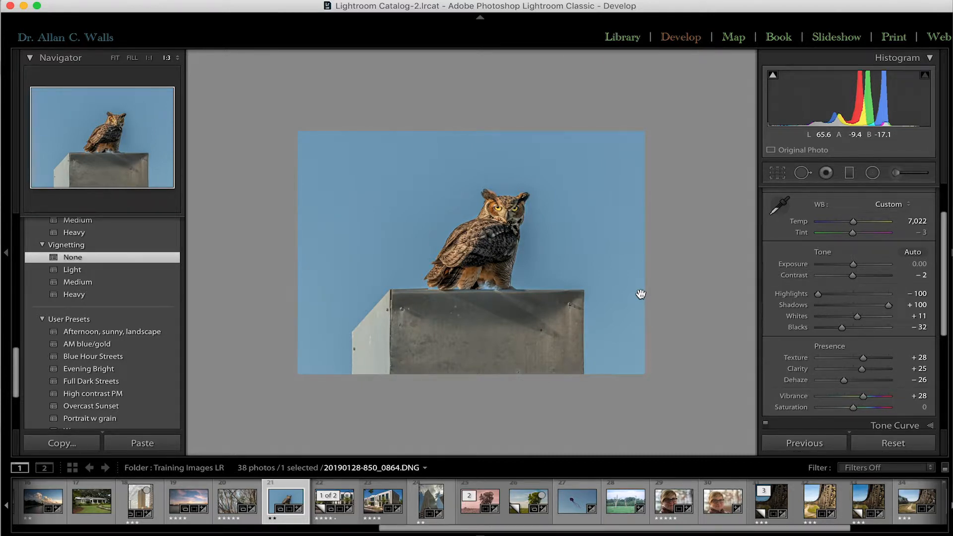
- Create a develop preset named "Owls on chimneys" in the User Presets group, excluding Split Toning from its saved settings
{"action": "scroll", "coordinate": [113, 311], "scroll_direction": "up", "scroll_amount": 4}
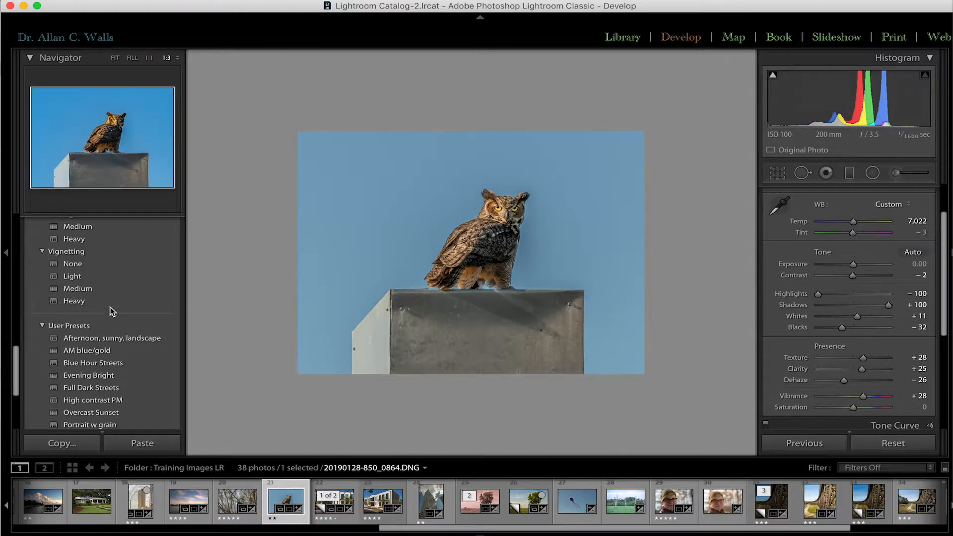
{"action": "scroll", "coordinate": [113, 311], "scroll_direction": "up", "scroll_amount": 15}
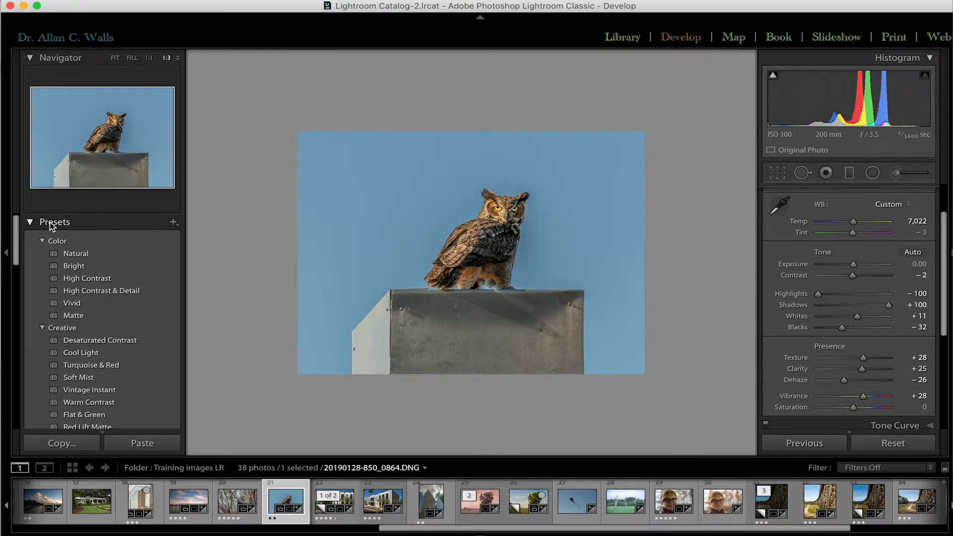
{"action": "left_click", "coordinate": [173, 223]}
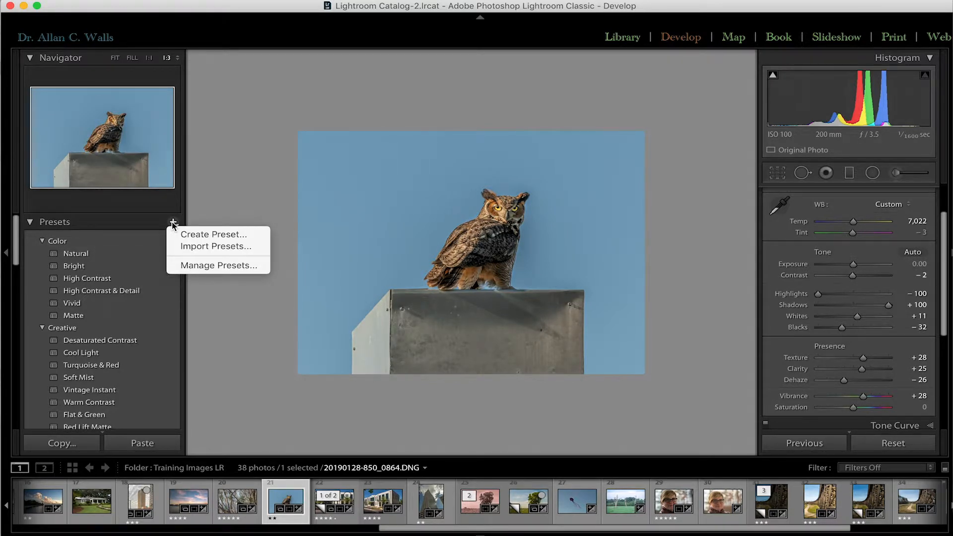
{"action": "left_click", "coordinate": [202, 234]}
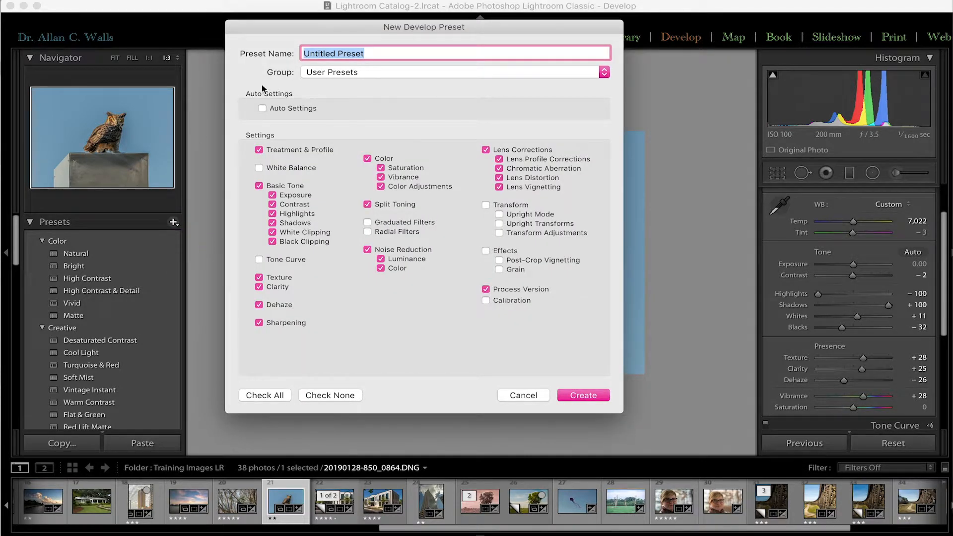
{"action": "key", "text": "shift"}
{"action": "type", "text": "Owls on chimneys"}
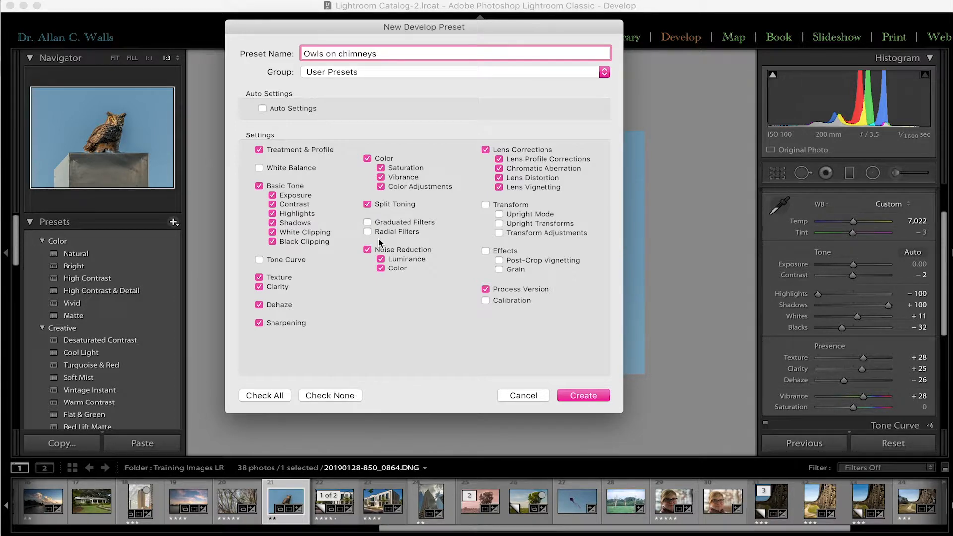
{"action": "left_click", "coordinate": [368, 205]}
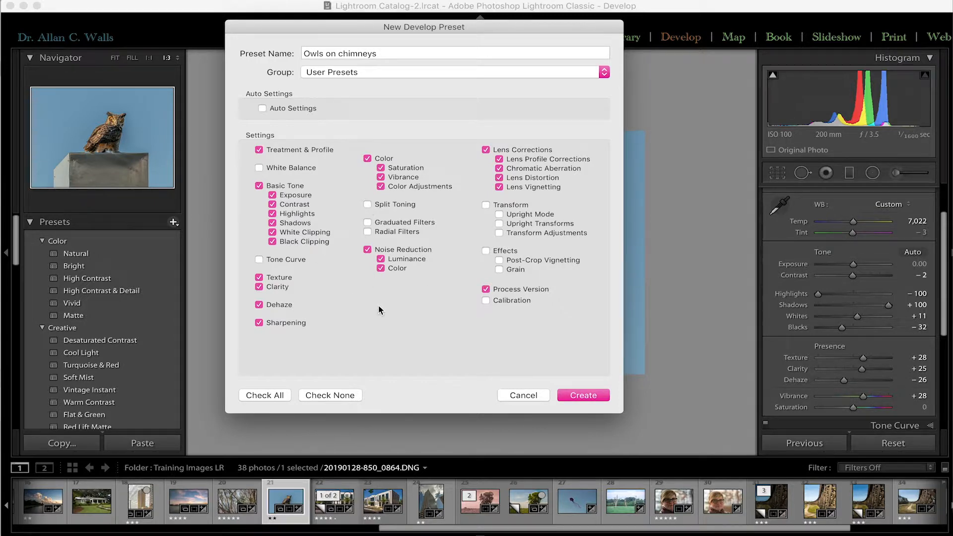
{"action": "left_click", "coordinate": [582, 396]}
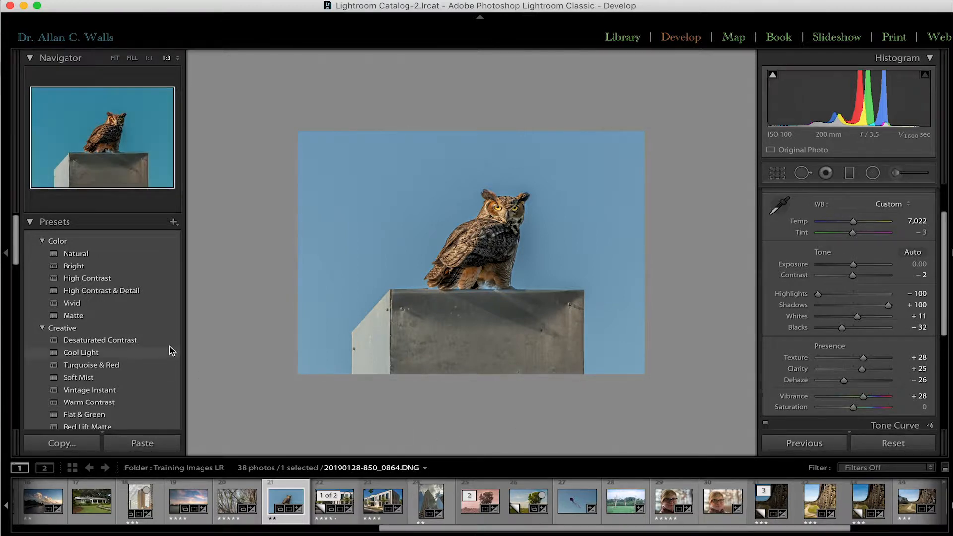
- Locate the Owls on chimneys preset among the User Presets
{"action": "scroll", "coordinate": [171, 351], "scroll_direction": "down", "scroll_amount": 10}
{"action": "scroll", "coordinate": [170, 351], "scroll_direction": "down", "scroll_amount": 10}
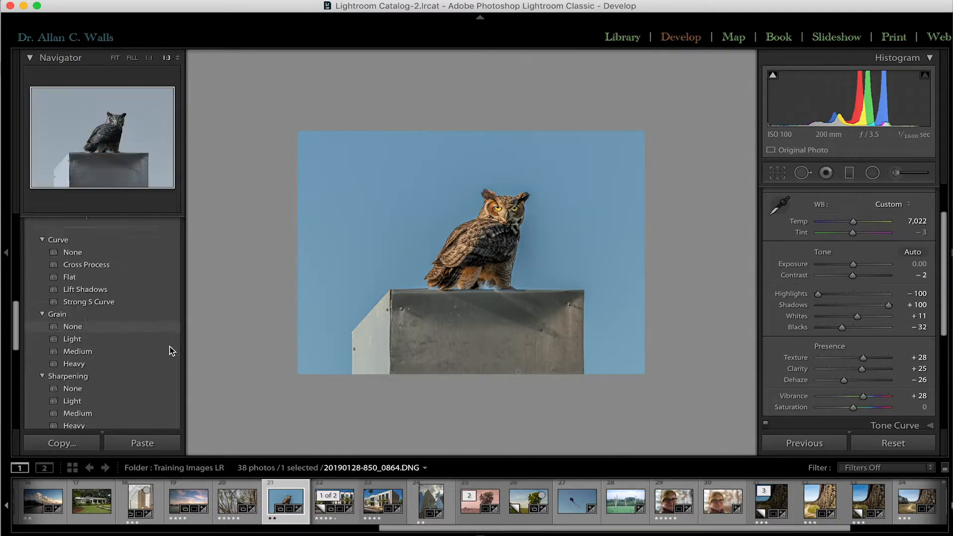
{"action": "scroll", "coordinate": [170, 351], "scroll_direction": "down", "scroll_amount": 5}
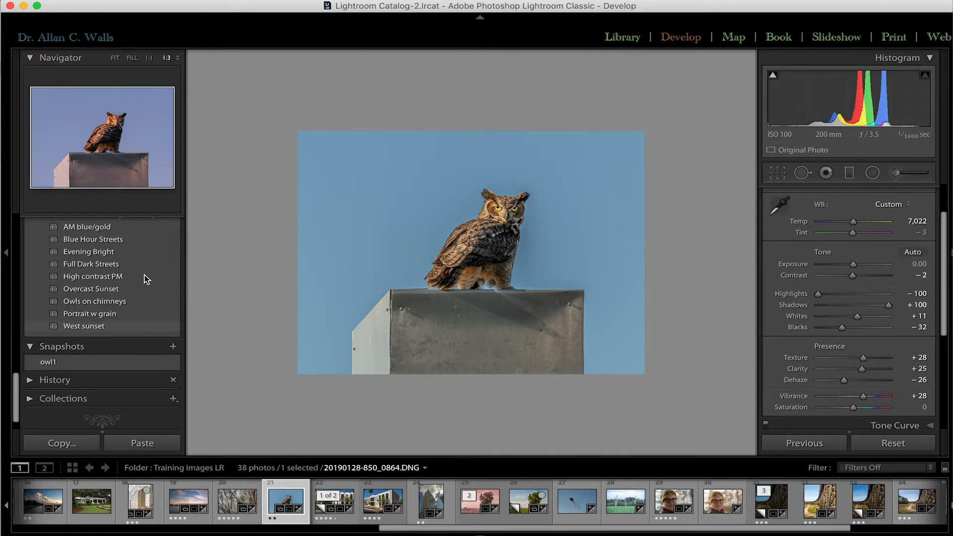
{"action": "scroll", "coordinate": [79, 304], "scroll_direction": "up", "scroll_amount": 2}
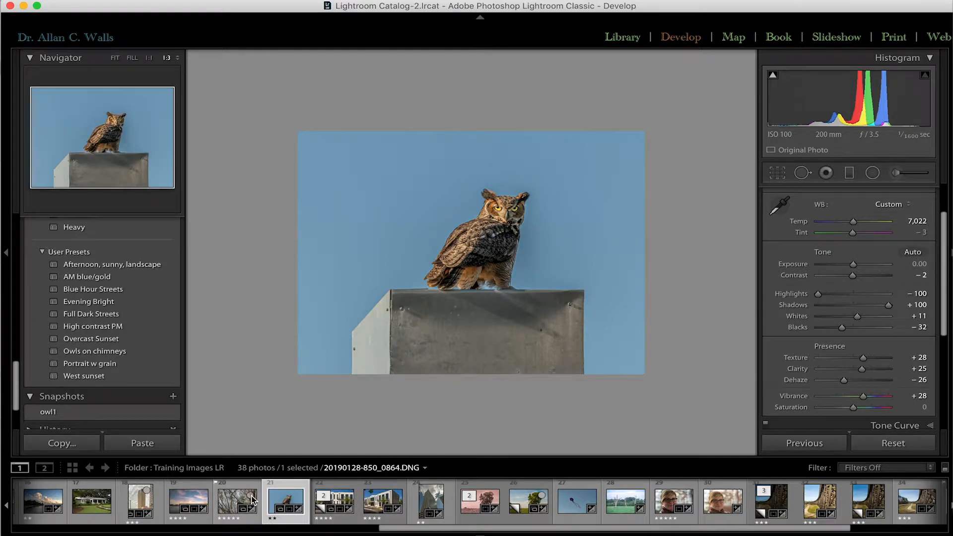
- Open the photo of the gray bird perched on a branch and bring the whole bird into view
{"action": "left_click", "coordinate": [233, 502]}
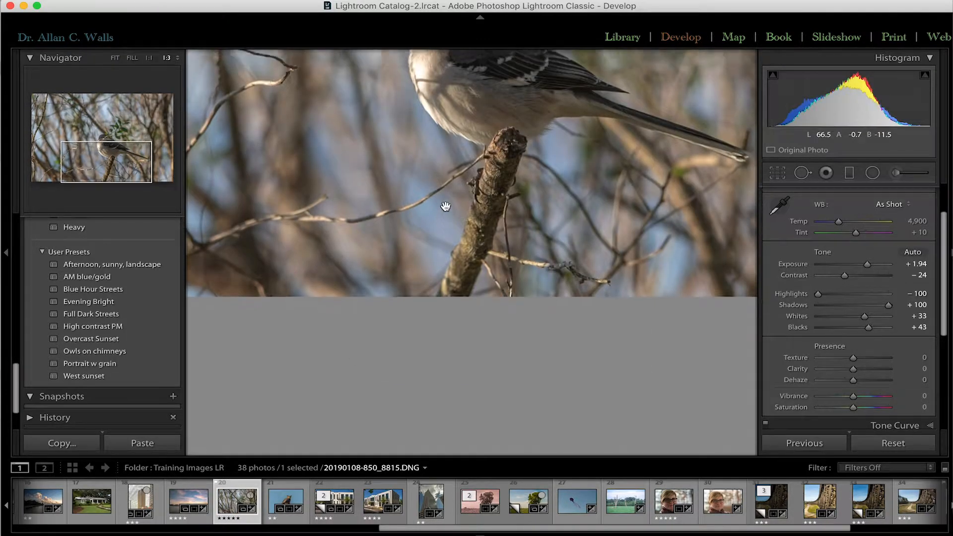
{"action": "scroll", "coordinate": [445, 207], "scroll_direction": "down", "scroll_amount": 2}
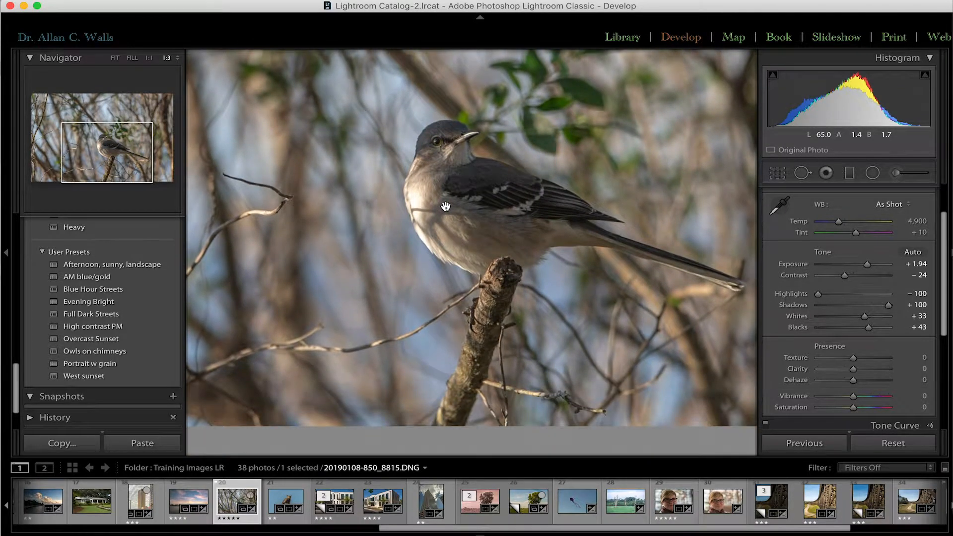
{"action": "scroll", "coordinate": [442, 207], "scroll_direction": "right", "scroll_amount": 3}
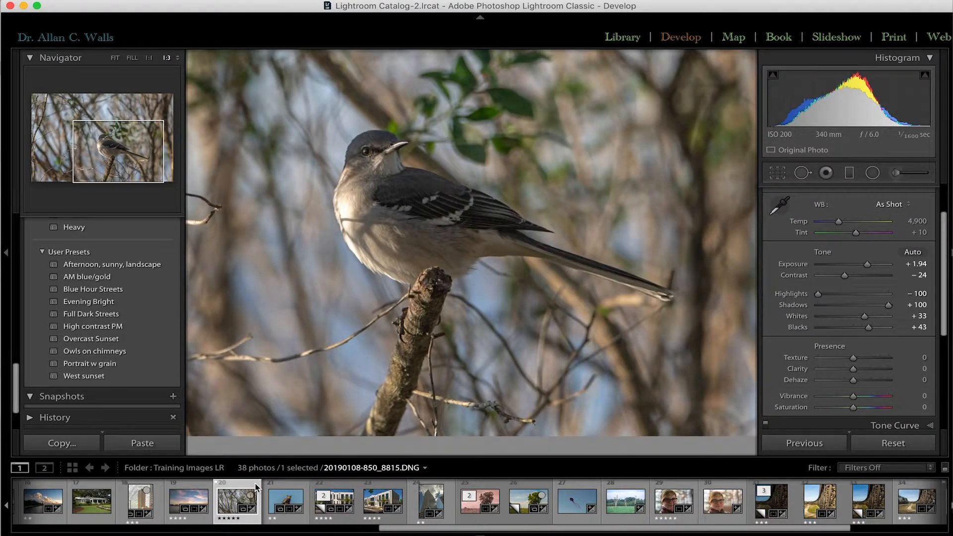
- Open the photo of the tall city building under clouds and apply the Owls on chimneys preset to it
{"action": "mouse_move", "coordinate": [517, 531]}
{"action": "left_click", "coordinate": [139, 504]}
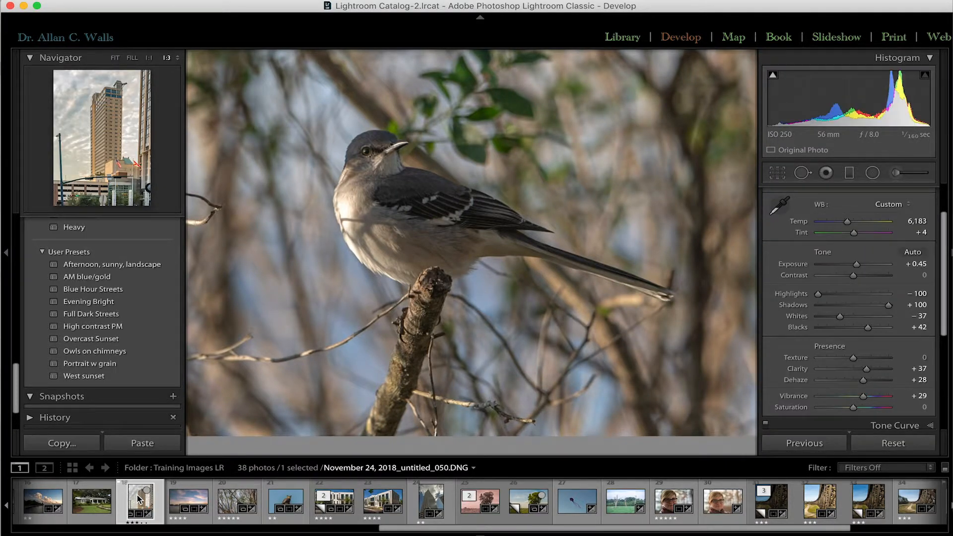
{"action": "scroll", "coordinate": [330, 328], "scroll_direction": "up", "scroll_amount": 10}
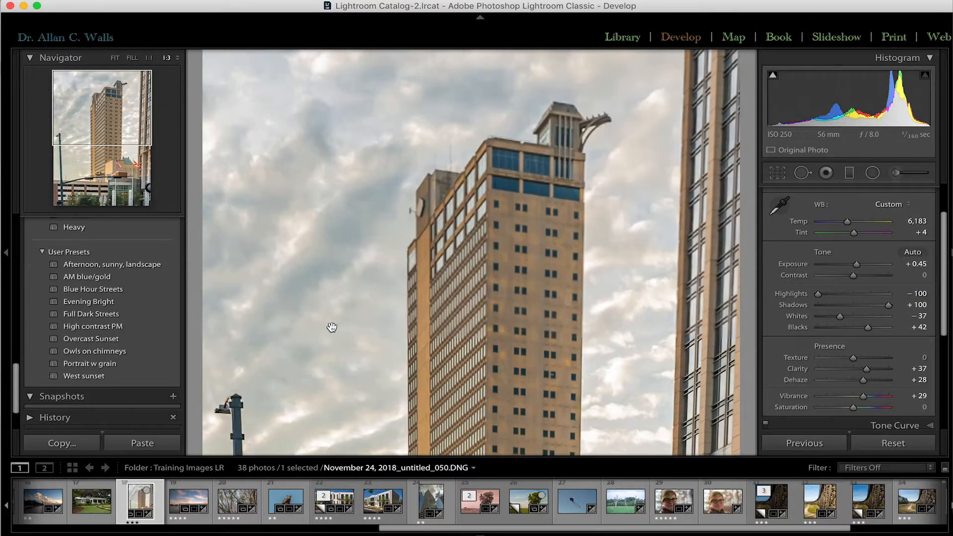
{"action": "scroll", "coordinate": [331, 328], "scroll_direction": "down", "scroll_amount": 5}
{"action": "scroll", "coordinate": [332, 327], "scroll_direction": "up", "scroll_amount": 4}
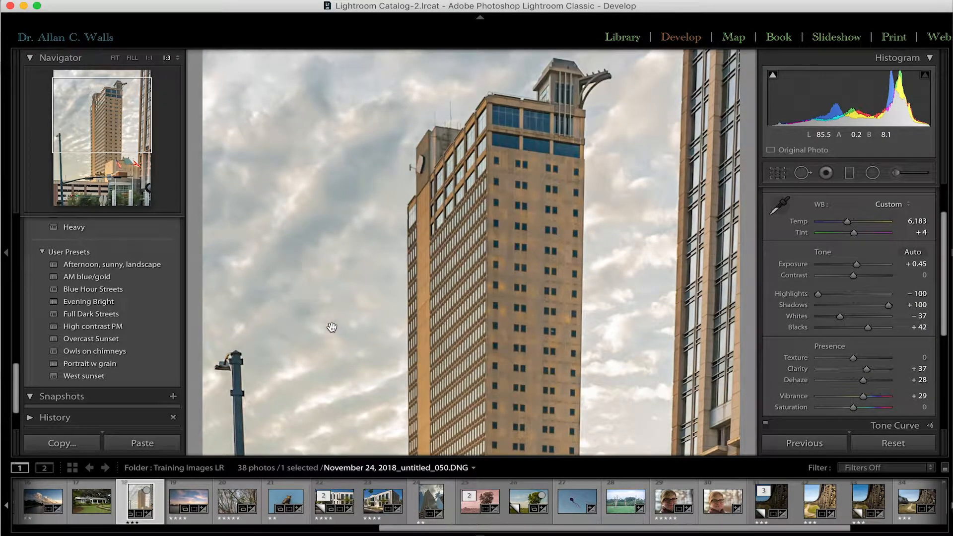
{"action": "left_click", "coordinate": [102, 353]}
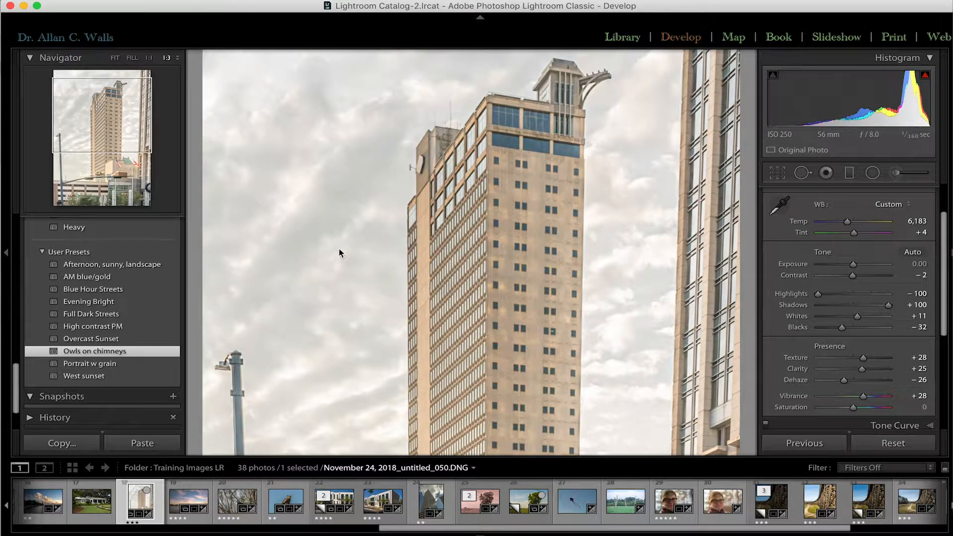
{"action": "key", "text": "super+minus"}
{"action": "key", "text": "super+minus"}
{"action": "key", "text": "super+minus"}
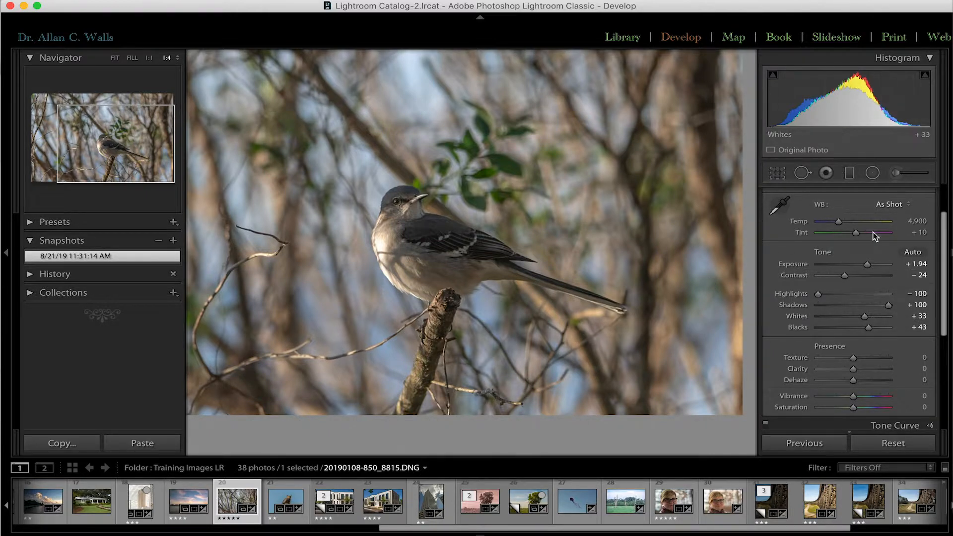
- Start an Adjustment Brush mask on the perched bird photo, resize the brush and place a dab where the bird meets the branch
{"action": "left_click", "coordinate": [897, 174]}
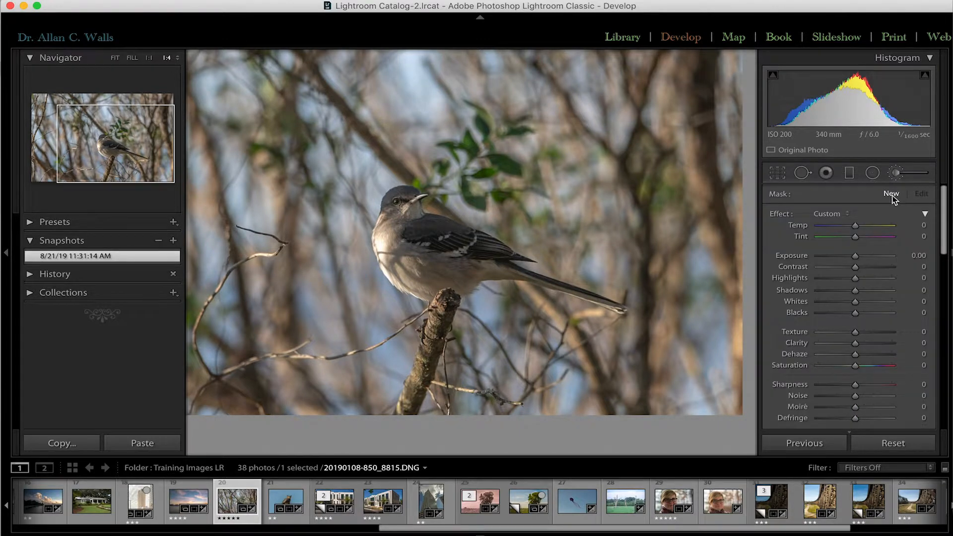
{"action": "scroll", "coordinate": [510, 251], "scroll_direction": "down", "scroll_amount": 5}
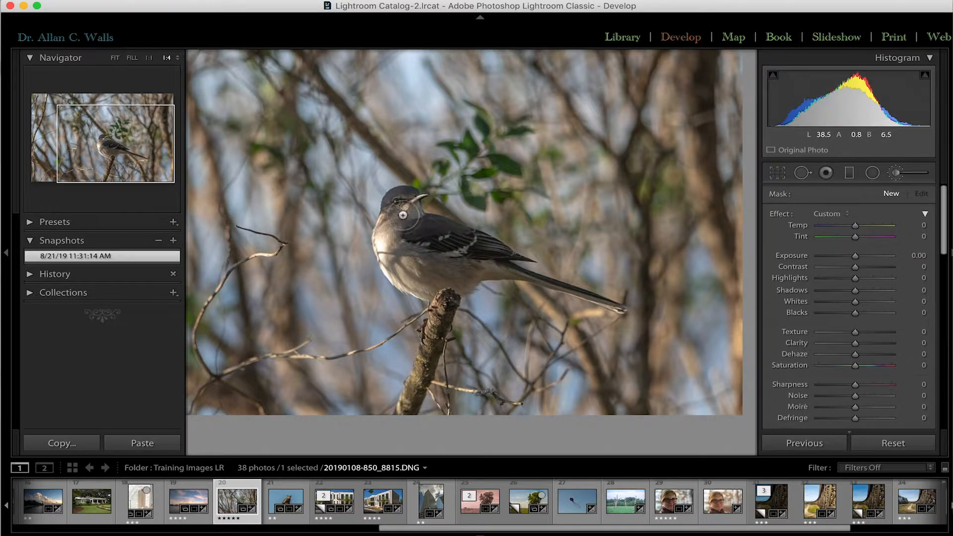
{"action": "scroll", "coordinate": [405, 208], "scroll_direction": "up", "scroll_amount": 5}
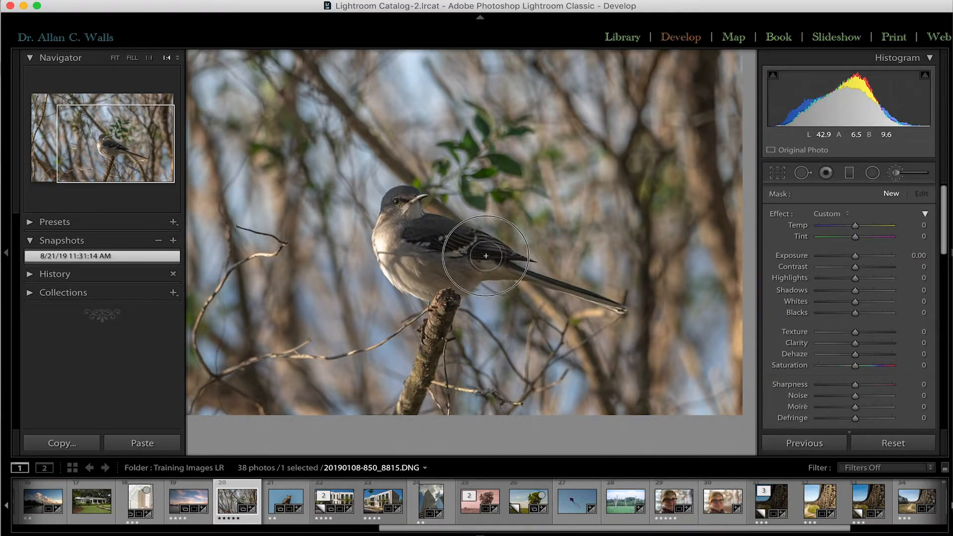
{"action": "scroll", "coordinate": [449, 288], "scroll_direction": "down", "scroll_amount": 5}
{"action": "left_click", "coordinate": [450, 288]}
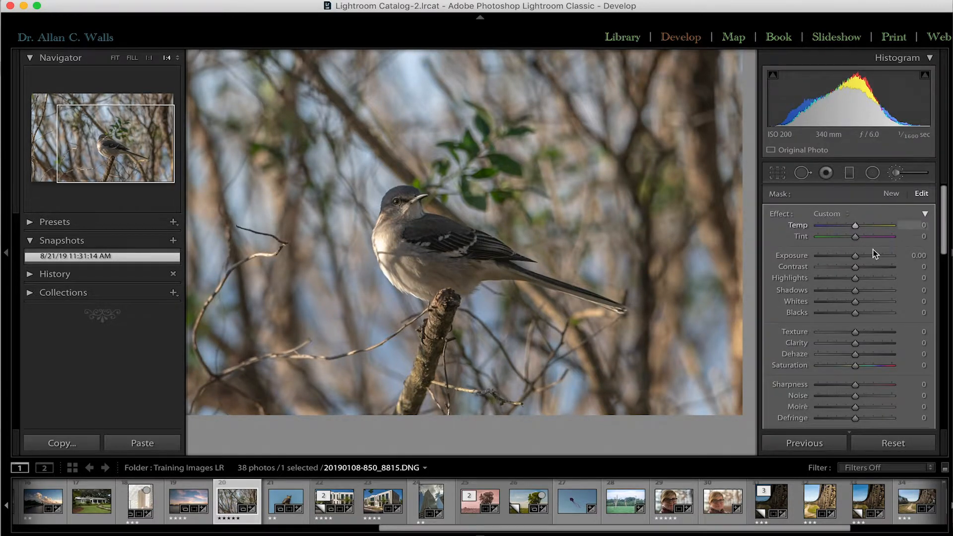
- Set the brush adjustment's exposure to 1.58 and saturation to 22, and save the bird photo's current state as a new snapshot
{"action": "left_click_drag", "start_coordinate": [857, 258], "coordinate": [870, 255]}
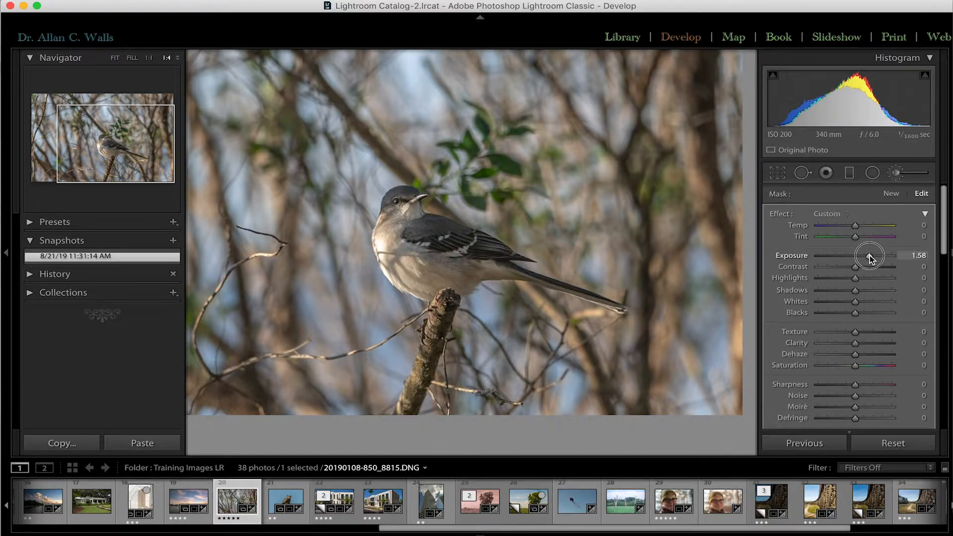
{"action": "left_click_drag", "start_coordinate": [858, 367], "coordinate": [865, 367]}
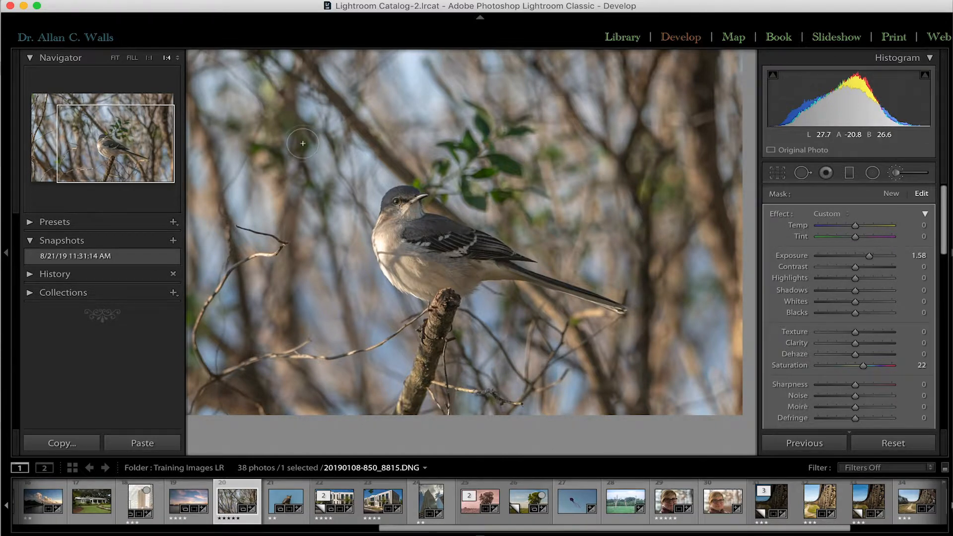
{"action": "left_click", "coordinate": [173, 240]}
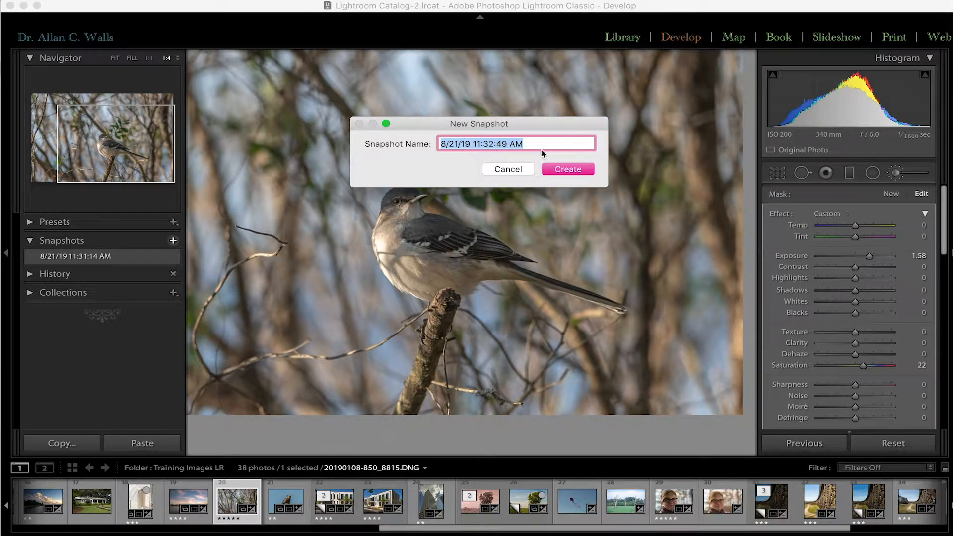
{"action": "left_click", "coordinate": [572, 170]}
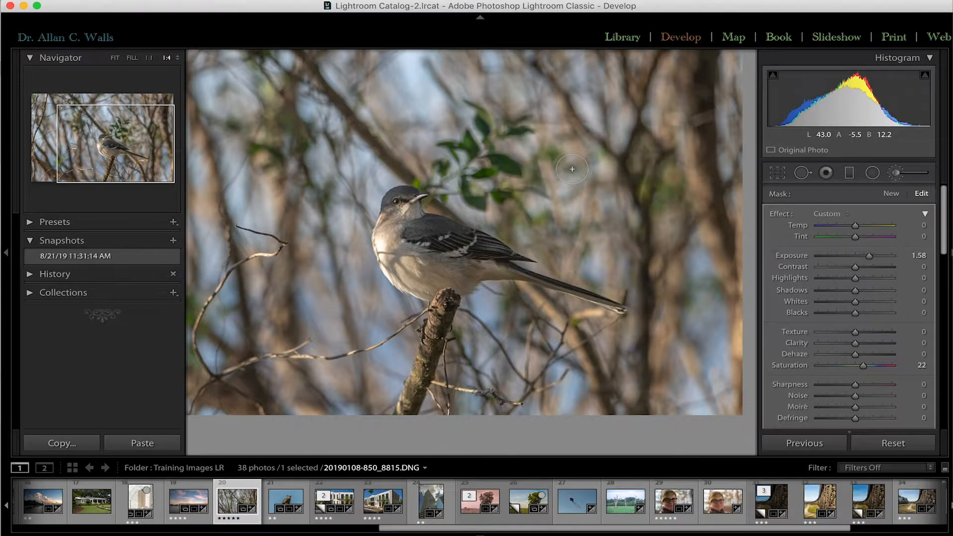
- Switch between the bird photo's two snapshots to compare them and delete both
{"action": "left_click", "coordinate": [127, 256]}
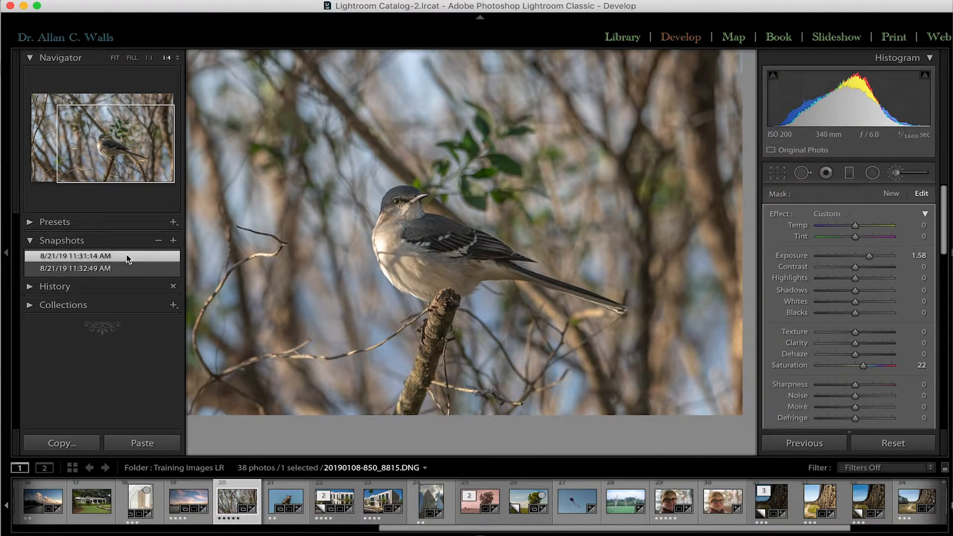
{"action": "left_click", "coordinate": [129, 270]}
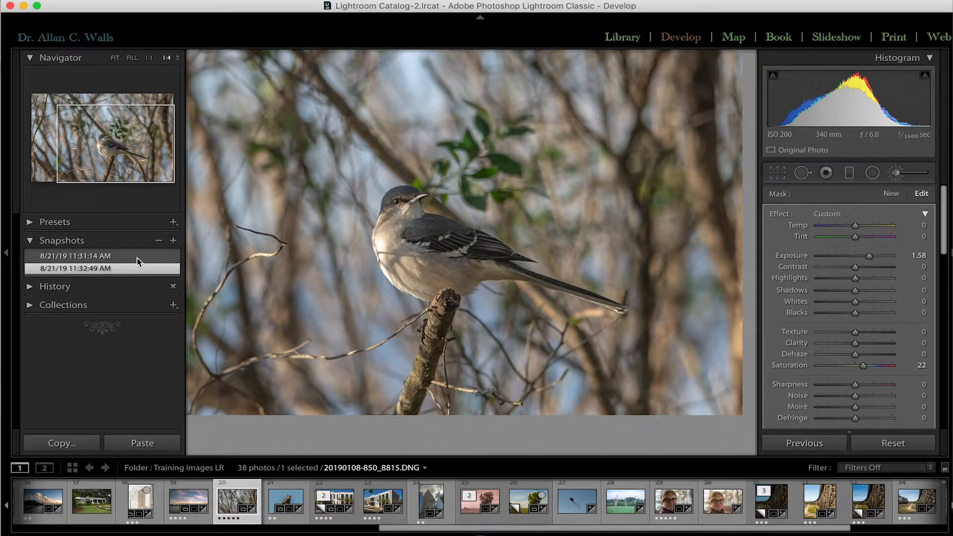
{"action": "left_click", "coordinate": [138, 270]}
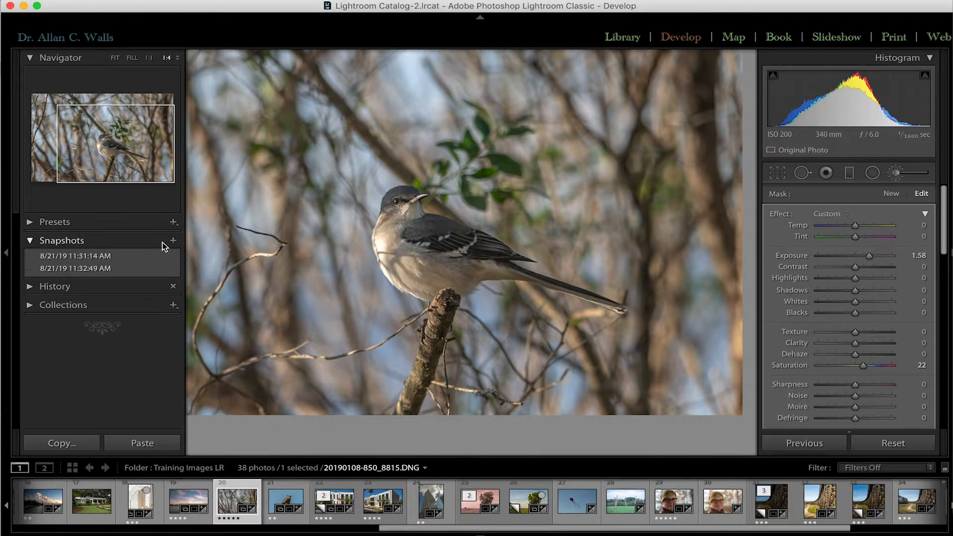
{"action": "left_click", "coordinate": [159, 241]}
{"action": "left_click", "coordinate": [130, 258]}
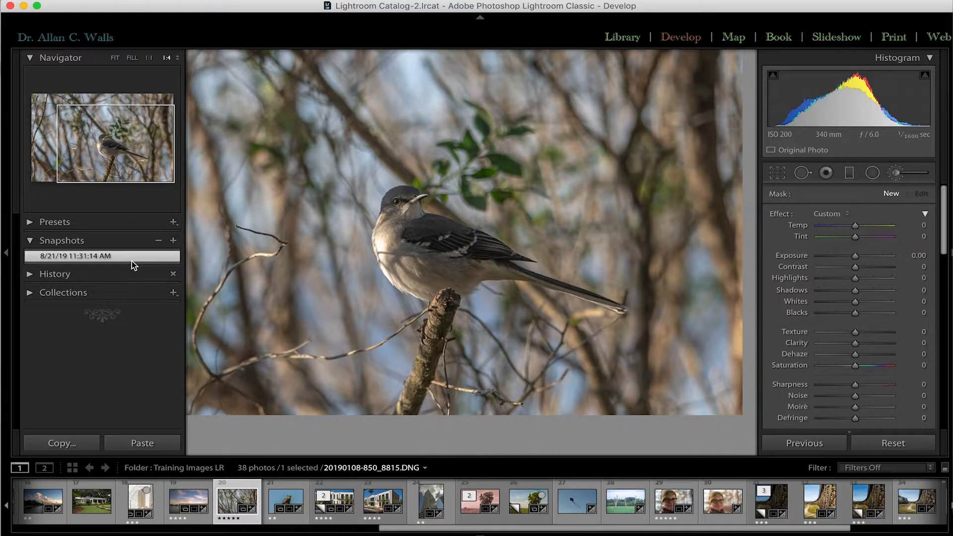
{"action": "left_click", "coordinate": [158, 241]}
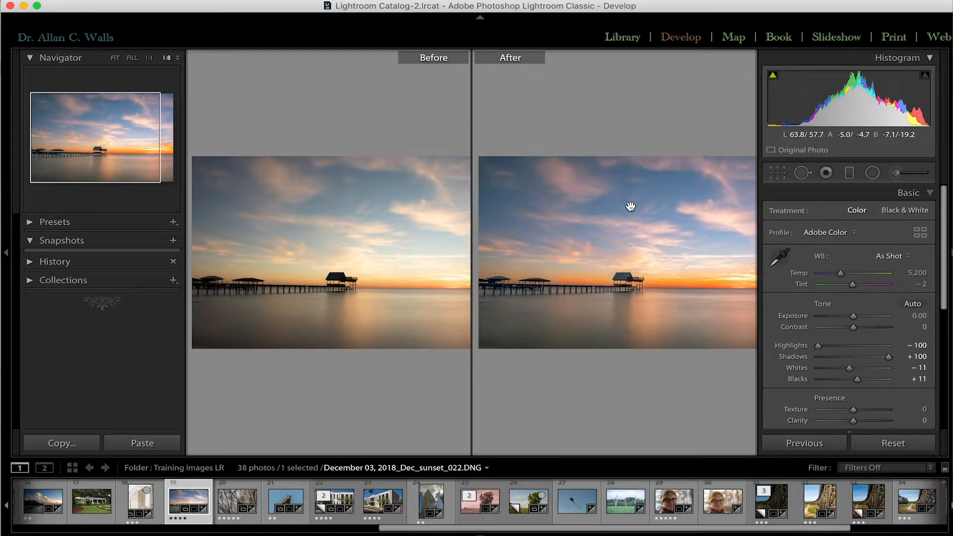
- Leave the before/after comparison of the pier sunset photo and revert it to the Dark Tones 13 state in its edit history
{"action": "key", "text": "y"}
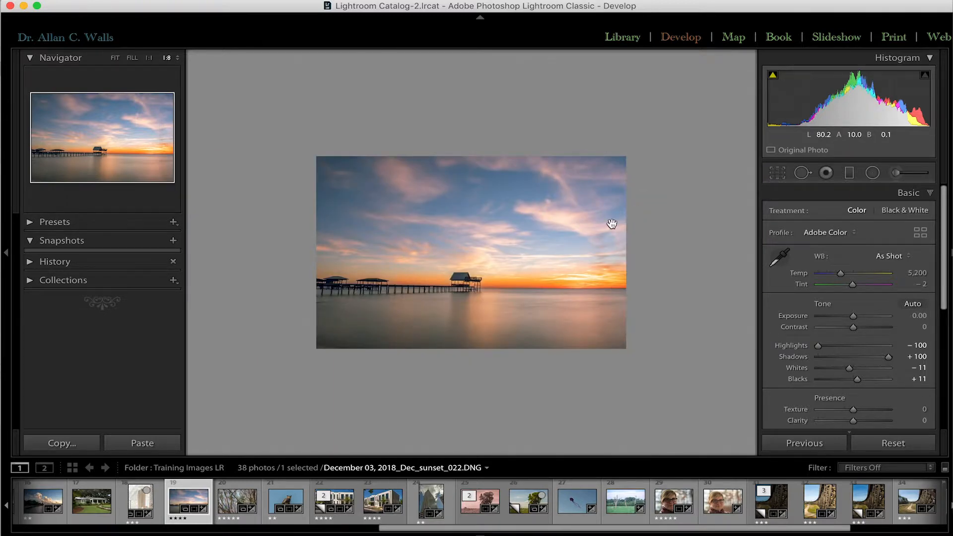
{"action": "left_click", "coordinate": [56, 262]}
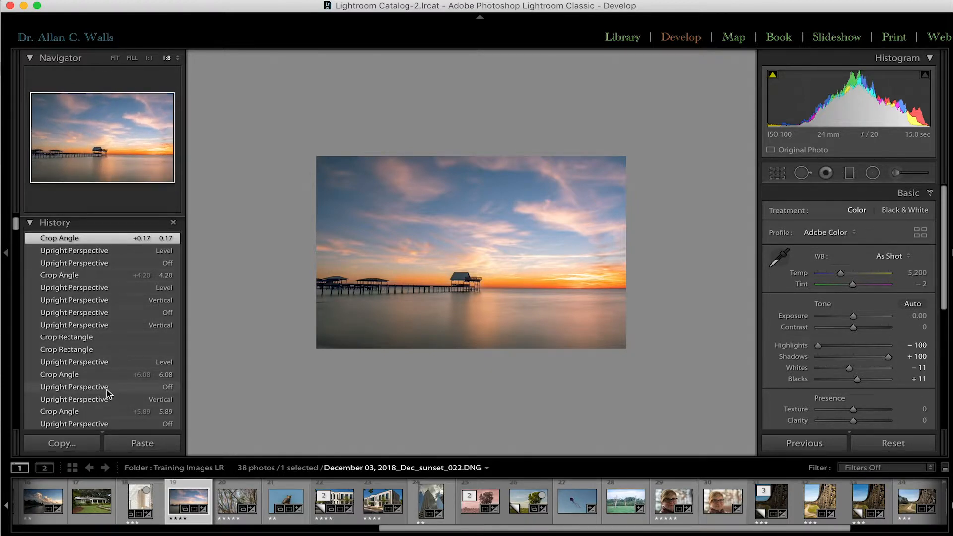
{"action": "scroll", "coordinate": [106, 390], "scroll_direction": "down", "scroll_amount": 10}
{"action": "scroll", "coordinate": [106, 390], "scroll_direction": "down", "scroll_amount": 20}
{"action": "scroll", "coordinate": [106, 389], "scroll_direction": "down", "scroll_amount": 20}
{"action": "scroll", "coordinate": [106, 389], "scroll_direction": "down", "scroll_amount": 15}
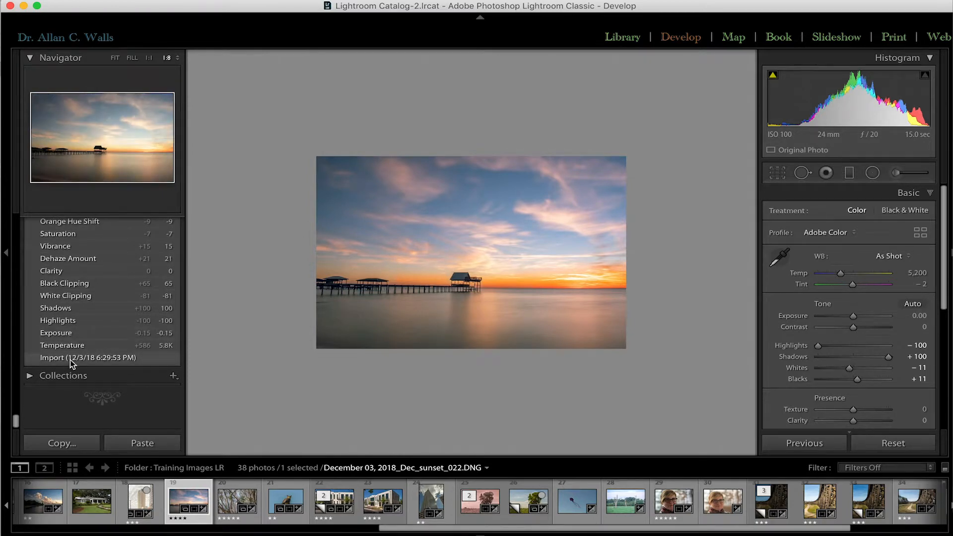
{"action": "scroll", "coordinate": [143, 366], "scroll_direction": "up", "scroll_amount": 2}
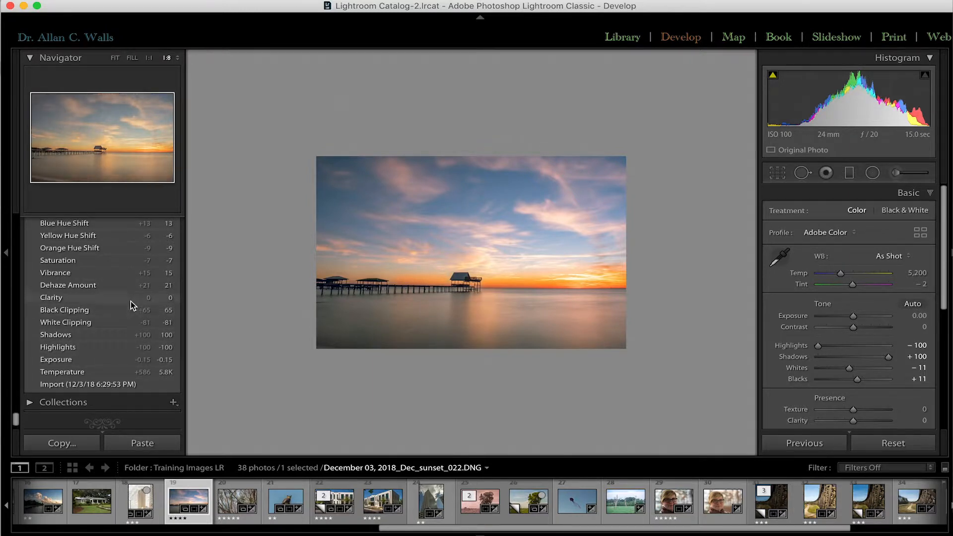
{"action": "scroll", "coordinate": [132, 269], "scroll_direction": "up", "scroll_amount": 3}
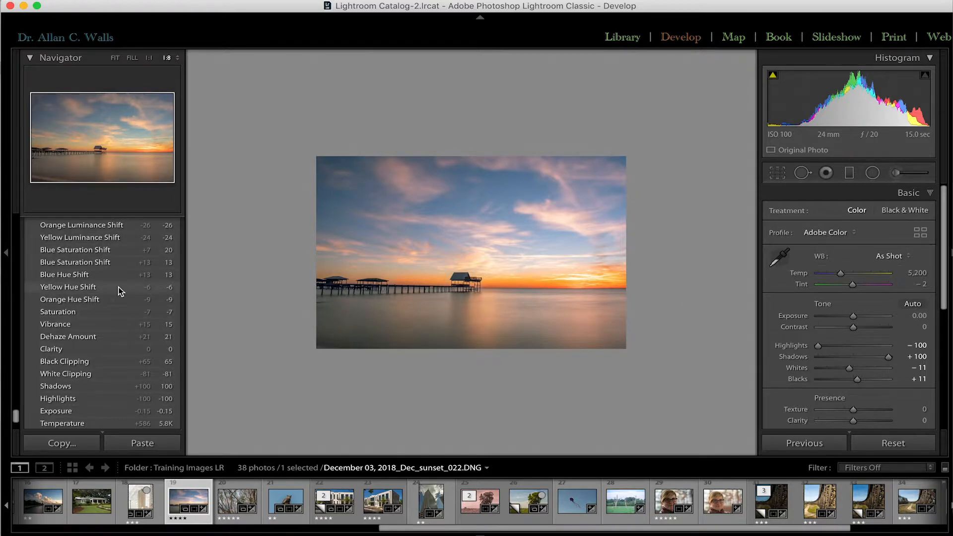
{"action": "scroll", "coordinate": [118, 288], "scroll_direction": "up", "scroll_amount": 8}
{"action": "scroll", "coordinate": [127, 300], "scroll_direction": "up", "scroll_amount": 12}
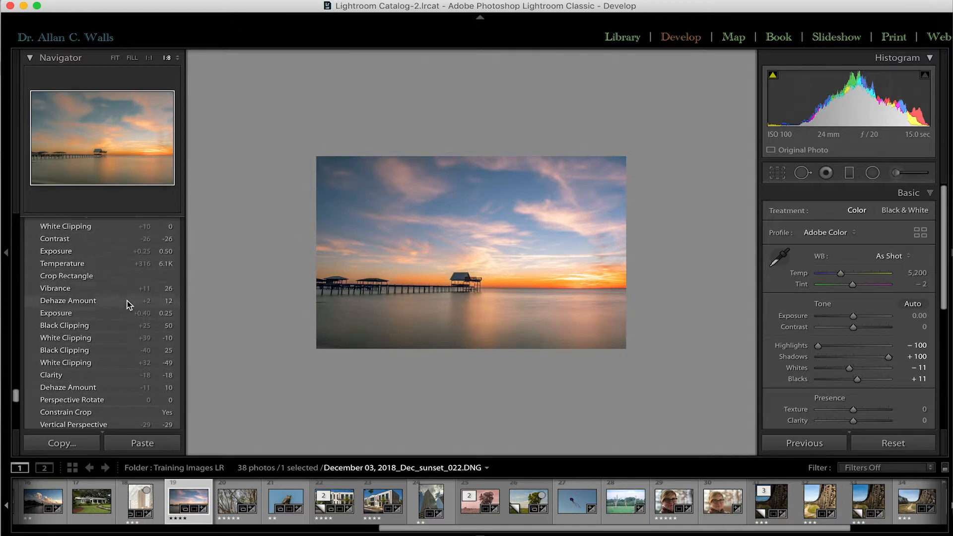
{"action": "scroll", "coordinate": [127, 305], "scroll_direction": "up", "scroll_amount": 1}
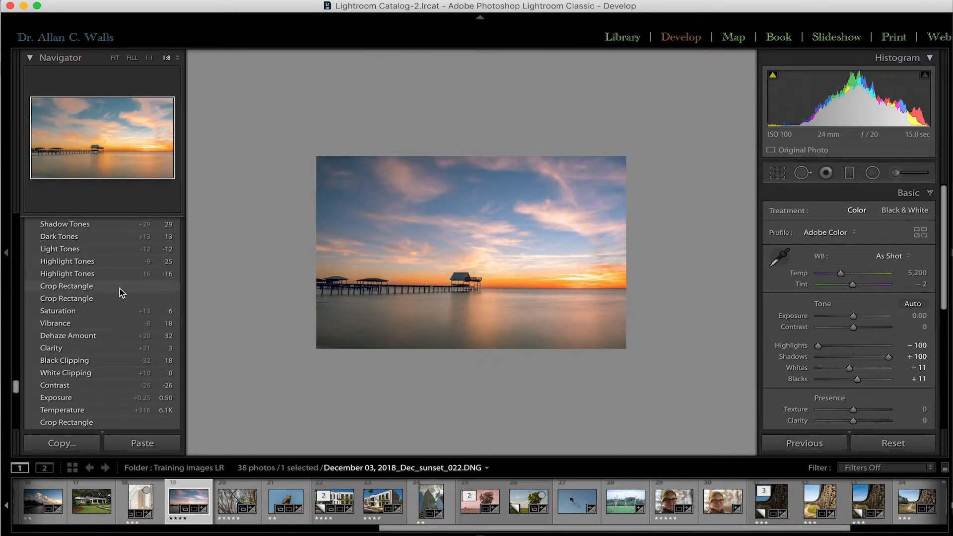
{"action": "scroll", "coordinate": [120, 290], "scroll_direction": "up", "scroll_amount": 2}
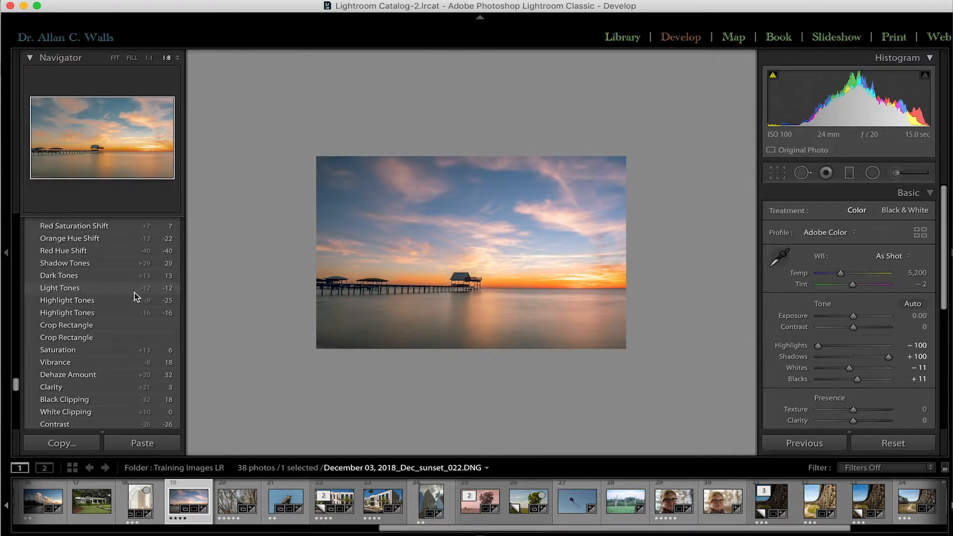
{"action": "left_click", "coordinate": [71, 277]}
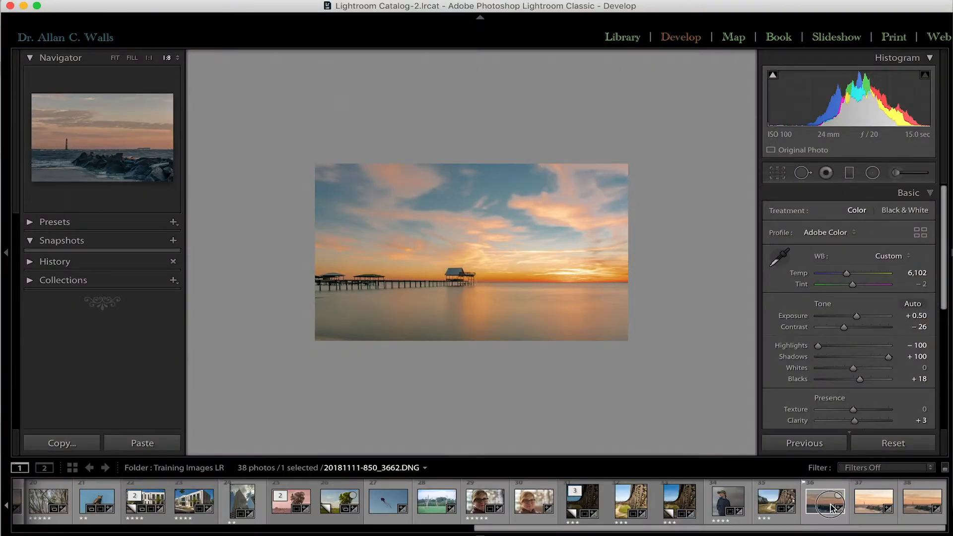
- Collapse the Basic adjustments and compare the three differently exposed shots of the lighthouse and rocks at the end of the filmstrip
{"action": "left_click", "coordinate": [833, 508]}
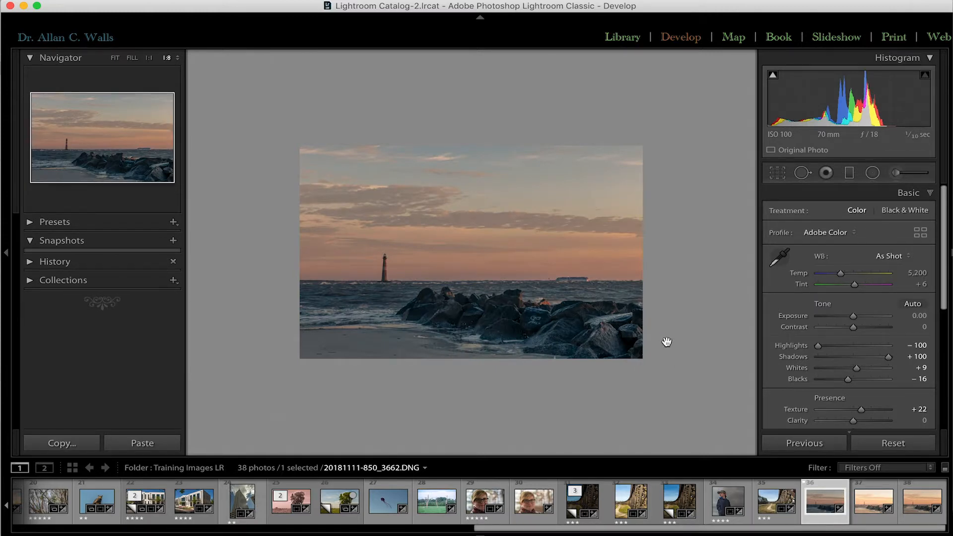
{"action": "key", "text": "super+1"}
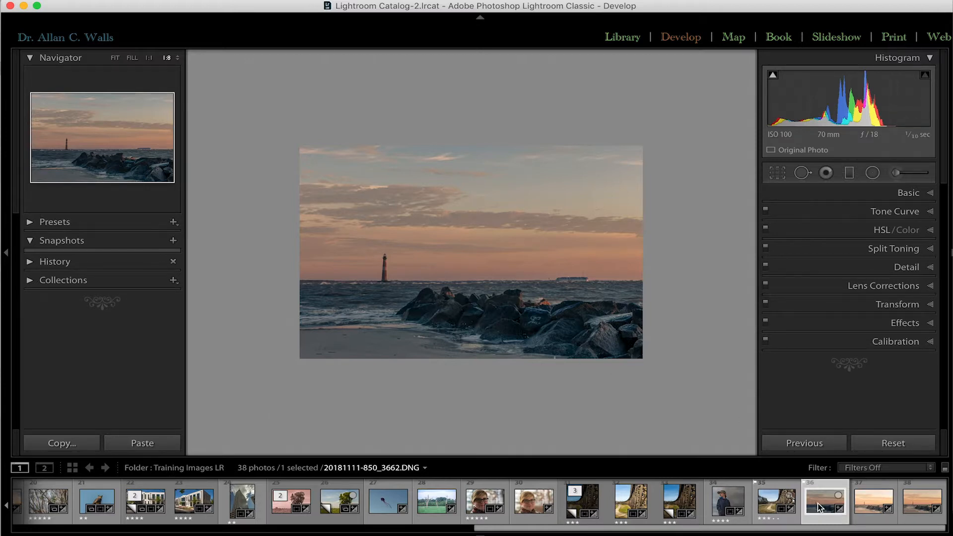
{"action": "left_click", "coordinate": [869, 503]}
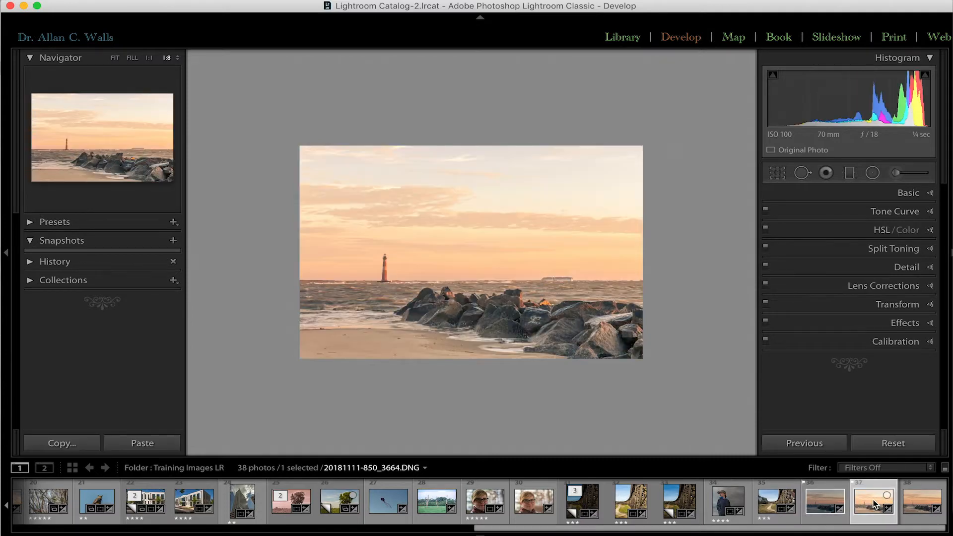
{"action": "left_click", "coordinate": [928, 509]}
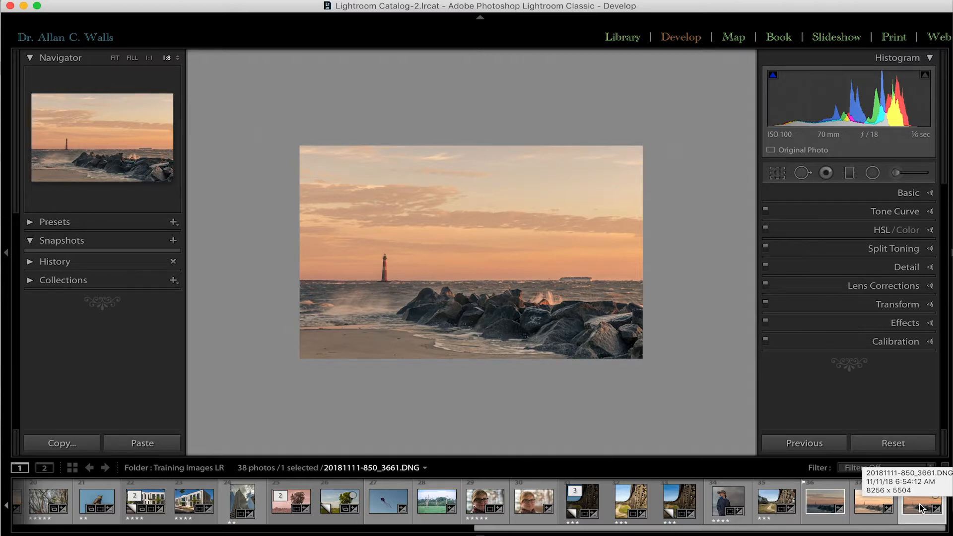
{"action": "left_click", "coordinate": [824, 502]}
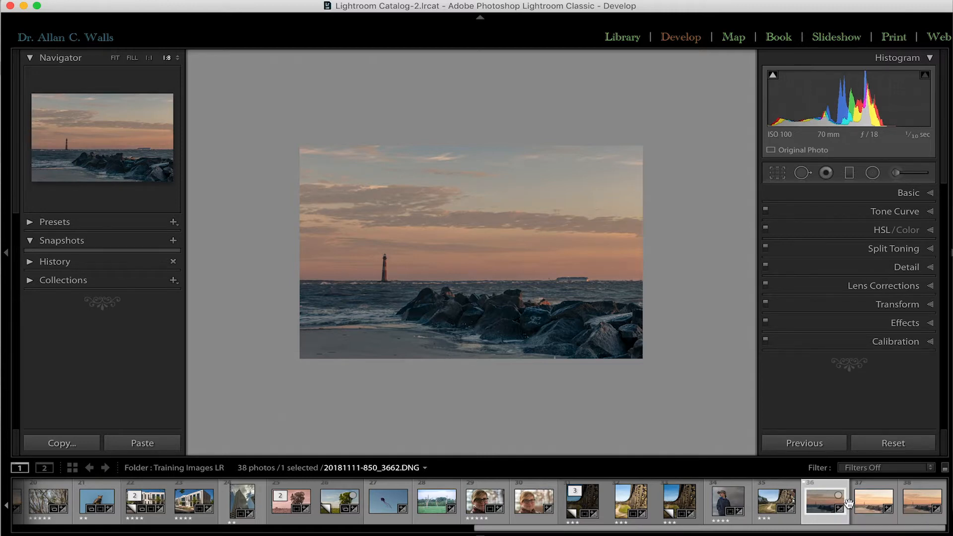
{"action": "left_click", "coordinate": [878, 500]}
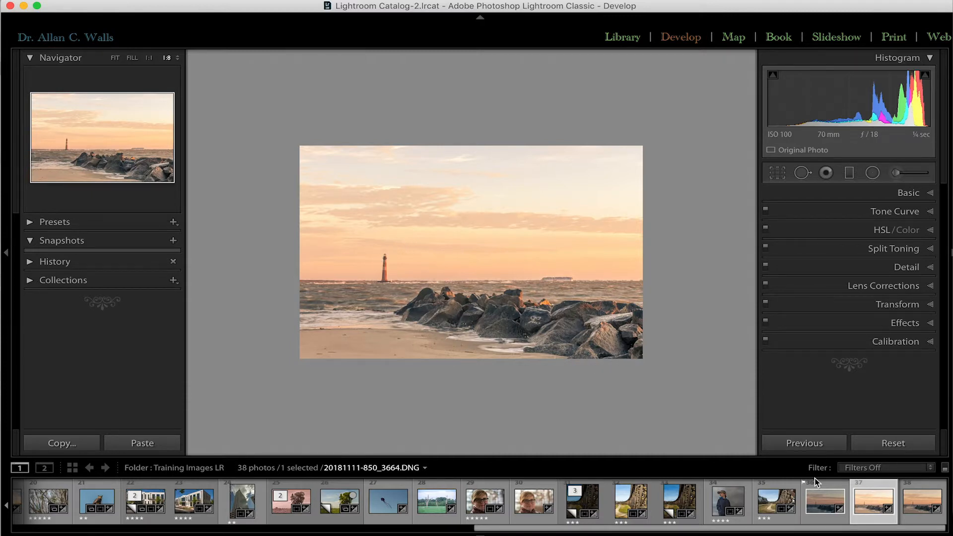
- Merge the three lighthouse exposures into an HDR photo with Auto Align, Auto Settings and a Low deghost amount
{"action": "left_click", "coordinate": [813, 509]}
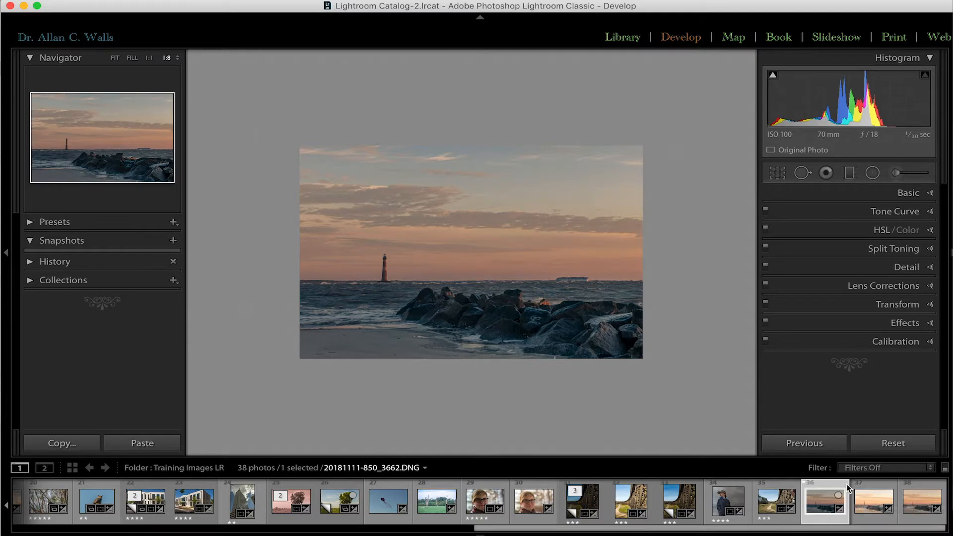
{"action": "left_click", "coordinate": [871, 502], "text": "super"}
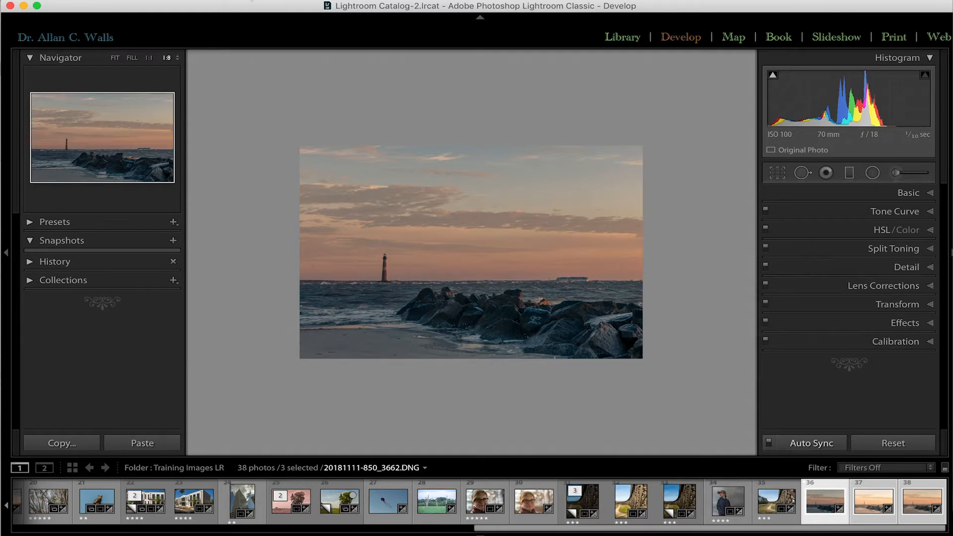
{"action": "left_click", "coordinate": [252, 1]}
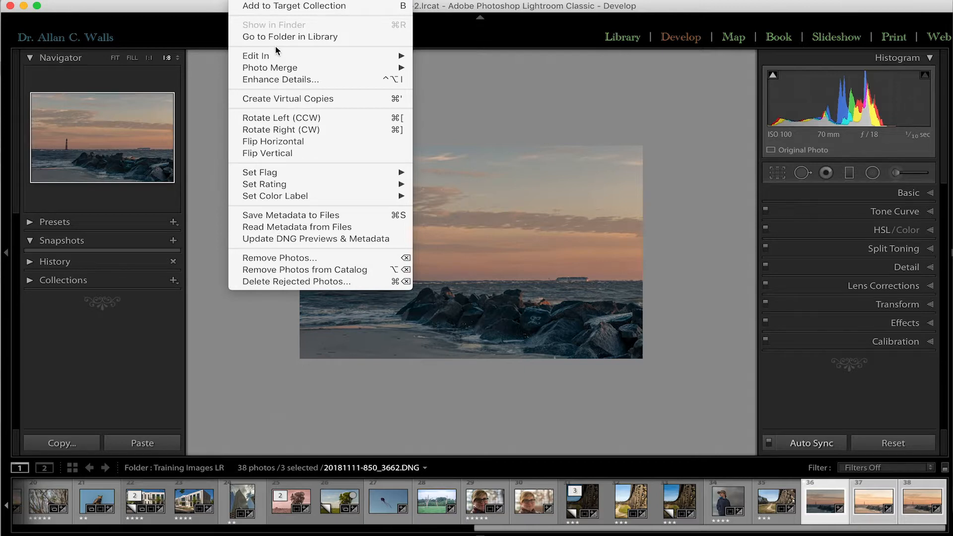
{"action": "mouse_move", "coordinate": [291, 69]}
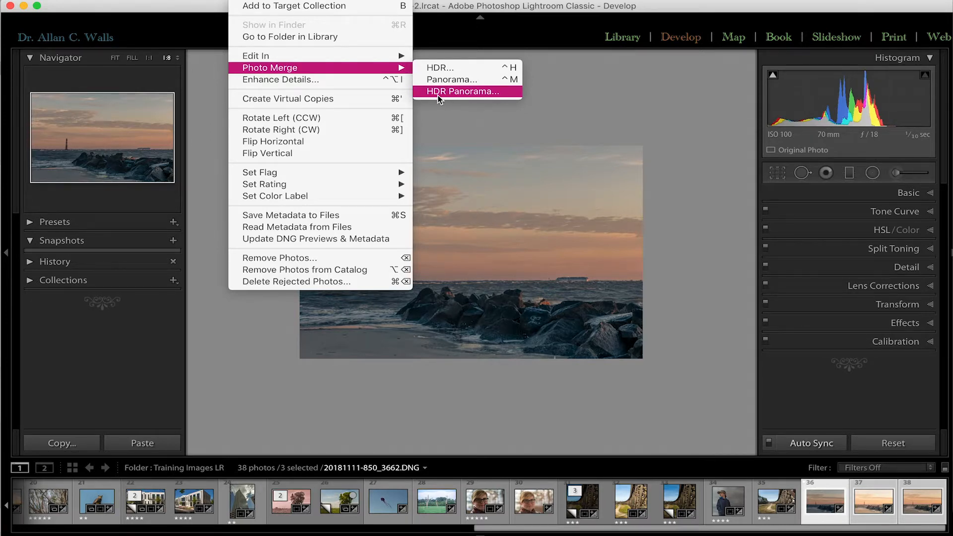
{"action": "left_click", "coordinate": [449, 68]}
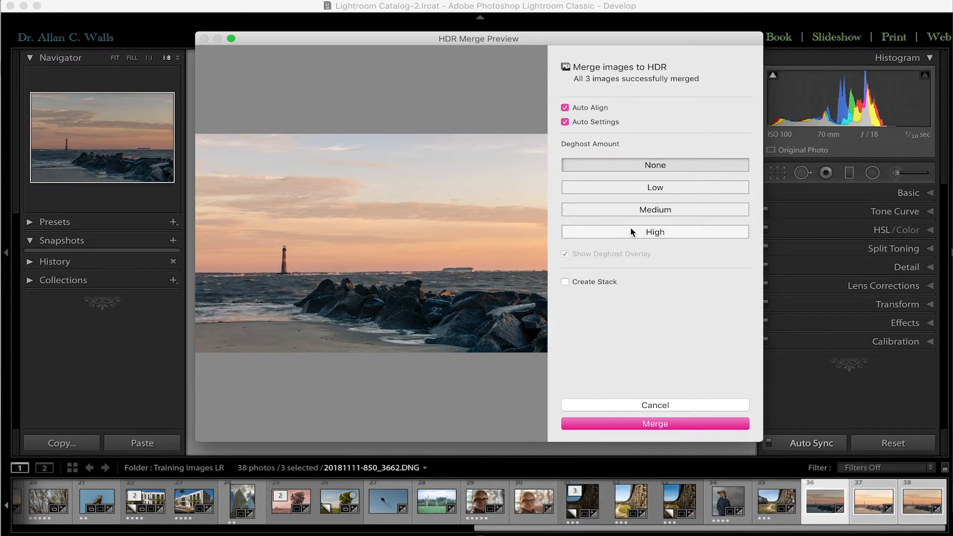
{"action": "left_click", "coordinate": [656, 188]}
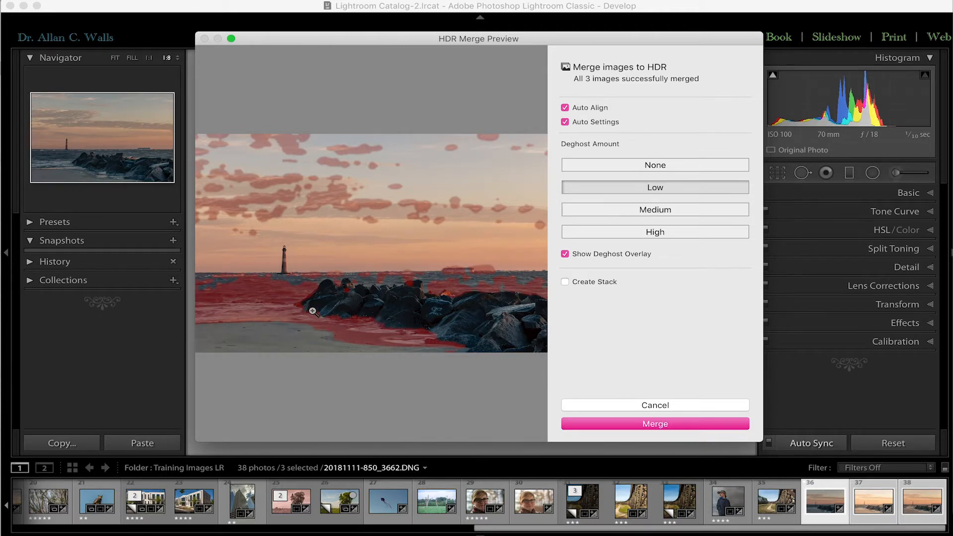
{"action": "left_click", "coordinate": [649, 425]}
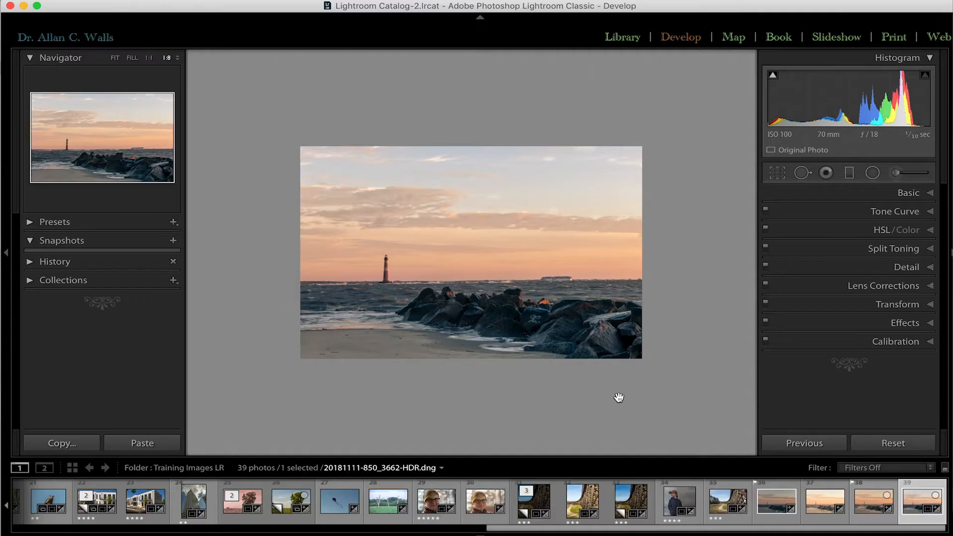
- Inspect the rock detail in the merged HDR lighthouse photo at up to 3:1 magnification
{"action": "left_click", "coordinate": [500, 303]}
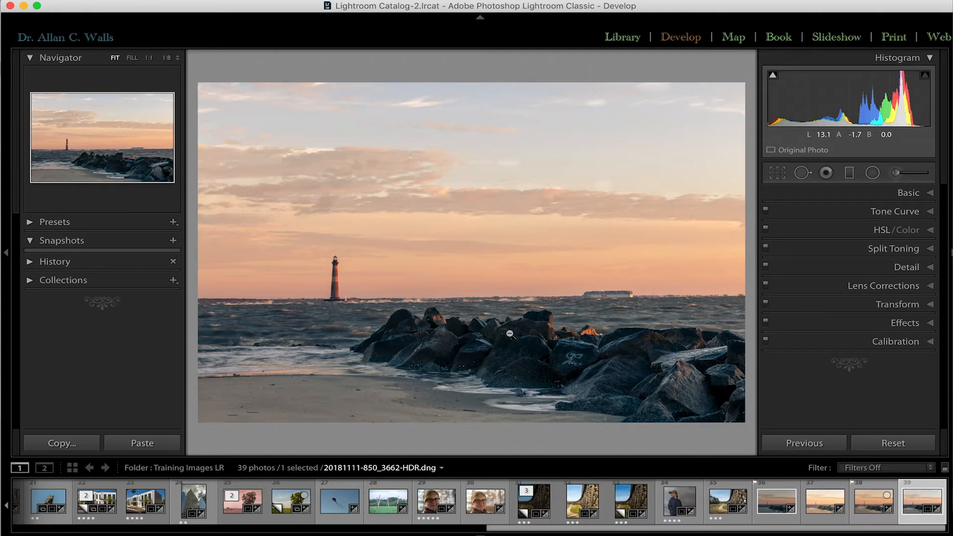
{"action": "left_click", "coordinate": [605, 337]}
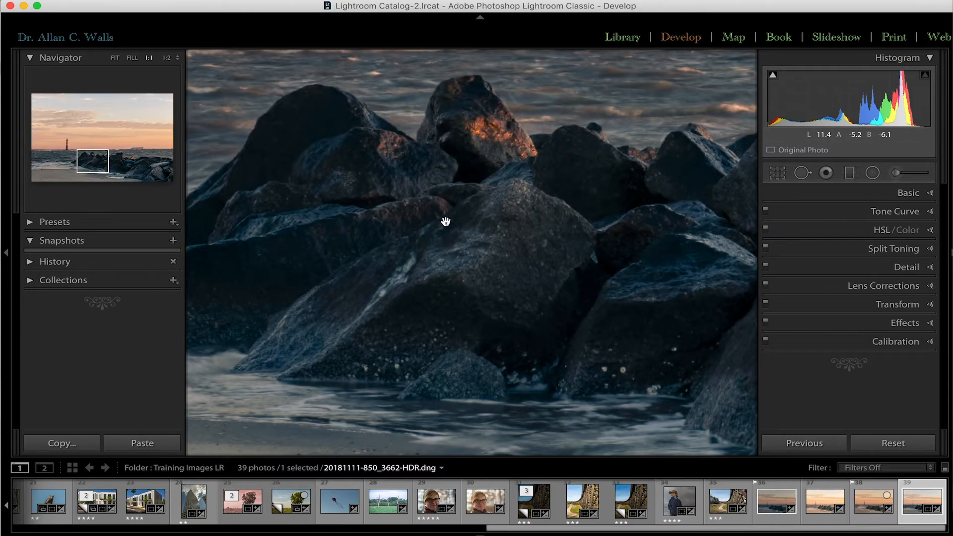
{"action": "key", "text": "super+equal"}
{"action": "scroll", "coordinate": [492, 263], "scroll_direction": "up", "scroll_amount": 7}
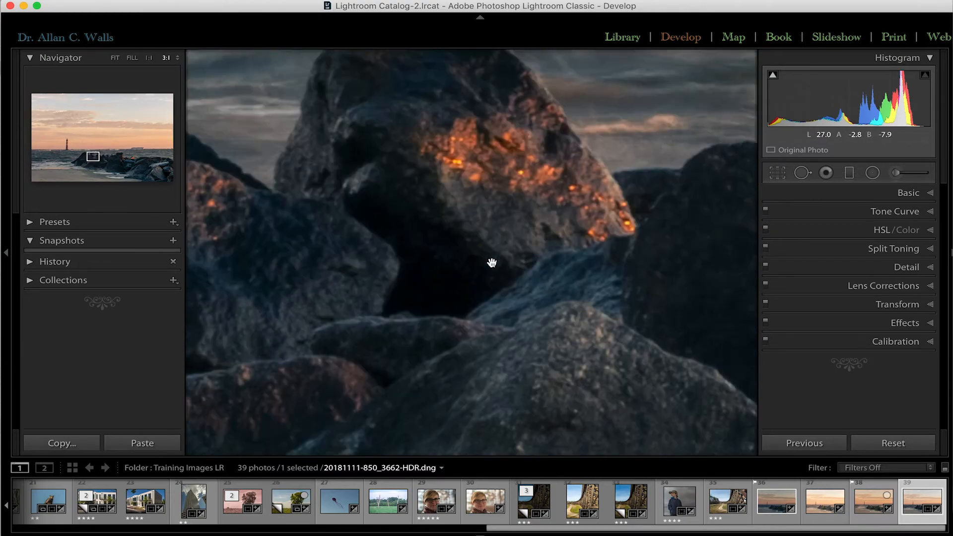
{"action": "scroll", "coordinate": [492, 262], "scroll_direction": "down", "scroll_amount": 4}
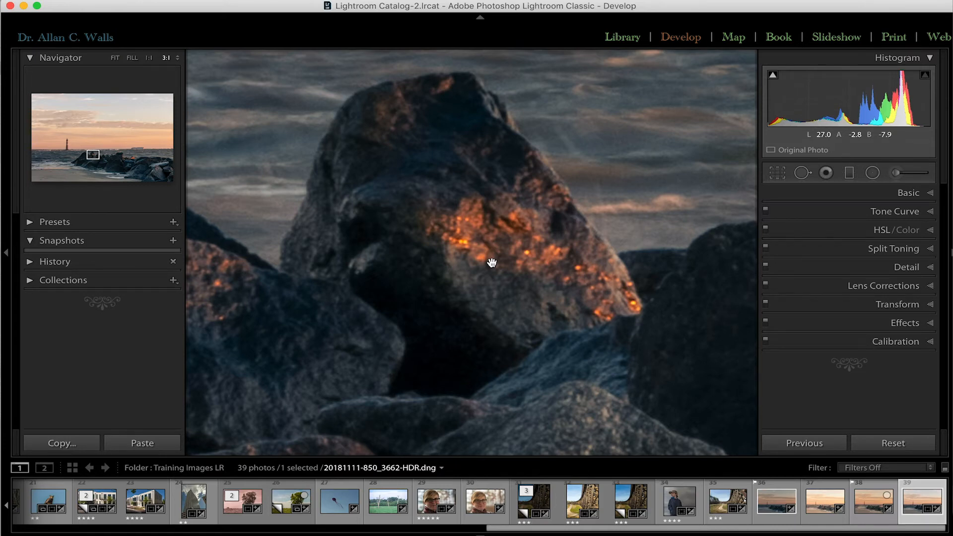
- Examine the lighthouse and the upper sky of the merged HDR photo at 1:2, and the bright cloud streak at 2:1 magnification
{"action": "key", "text": "super+minus"}
{"action": "key", "text": "super+minus"}
{"action": "key", "text": "super+minus"}
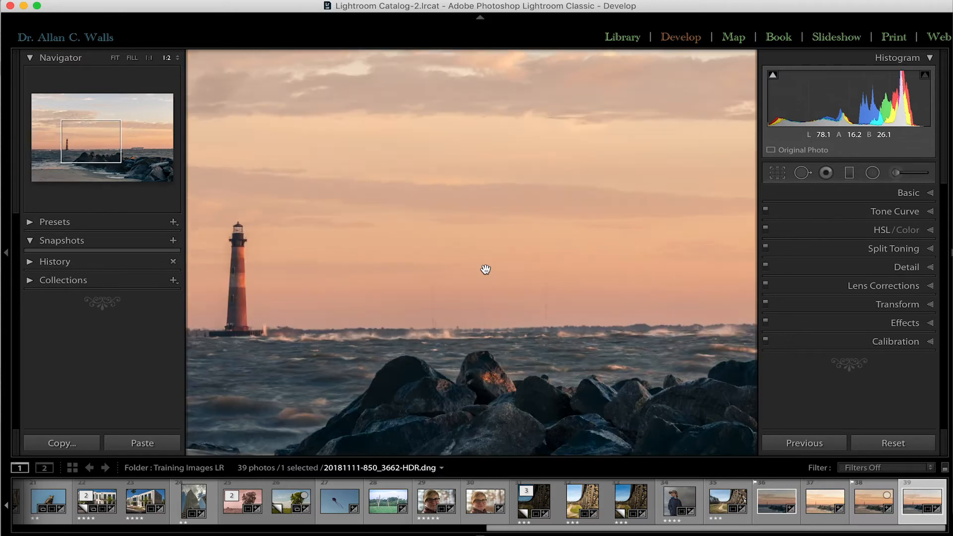
{"action": "scroll", "coordinate": [486, 269], "scroll_direction": "up", "scroll_amount": 10}
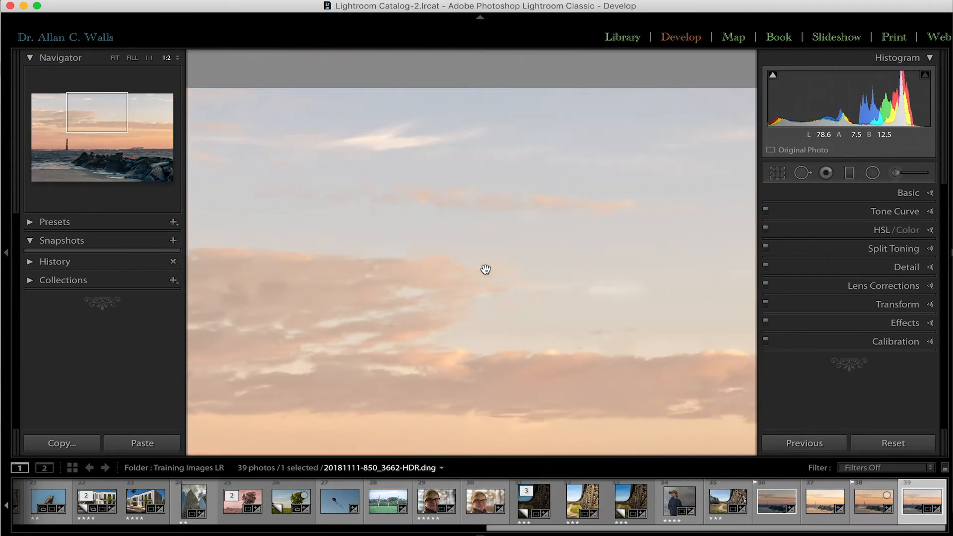
{"action": "key", "text": "super+equal"}
{"action": "key", "text": "super+equal"}
{"action": "scroll", "coordinate": [485, 269], "scroll_direction": "up", "scroll_amount": 5}
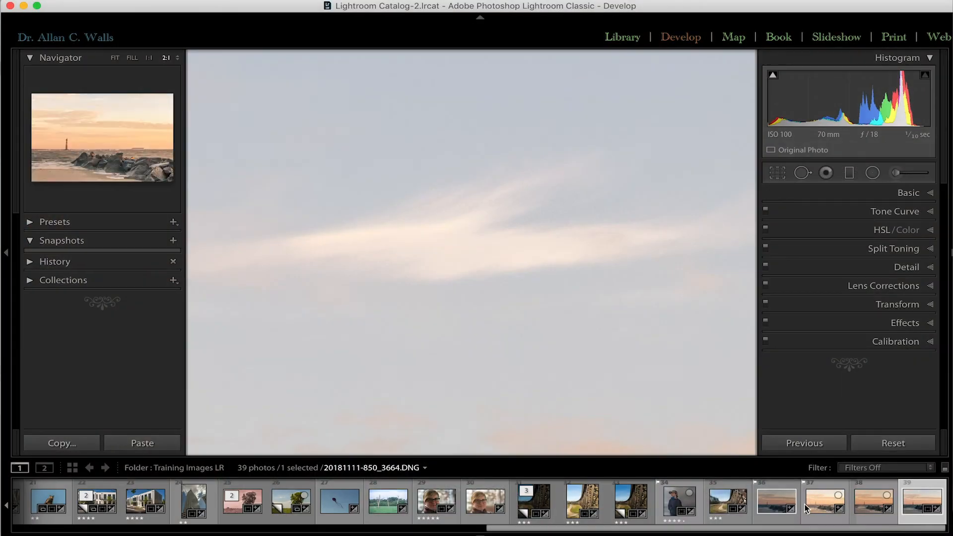
- Select the three lighthouse exposures together with the HDR photo, open a non-HDR panorama merge preview for them, and cancel it
{"action": "left_click", "coordinate": [766, 506], "text": "super"}
{"action": "left_click", "coordinate": [822, 504], "text": "super"}
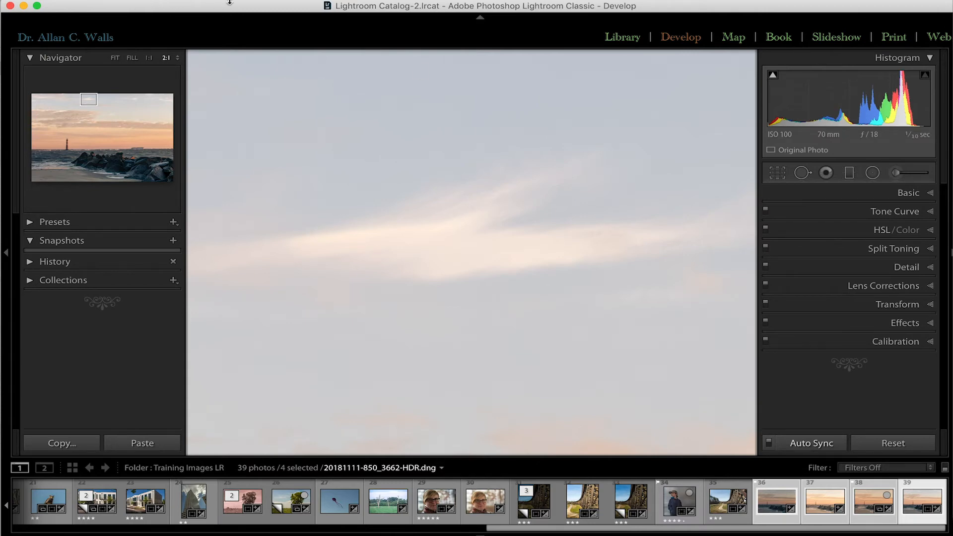
{"action": "left_click", "coordinate": [254, 2]}
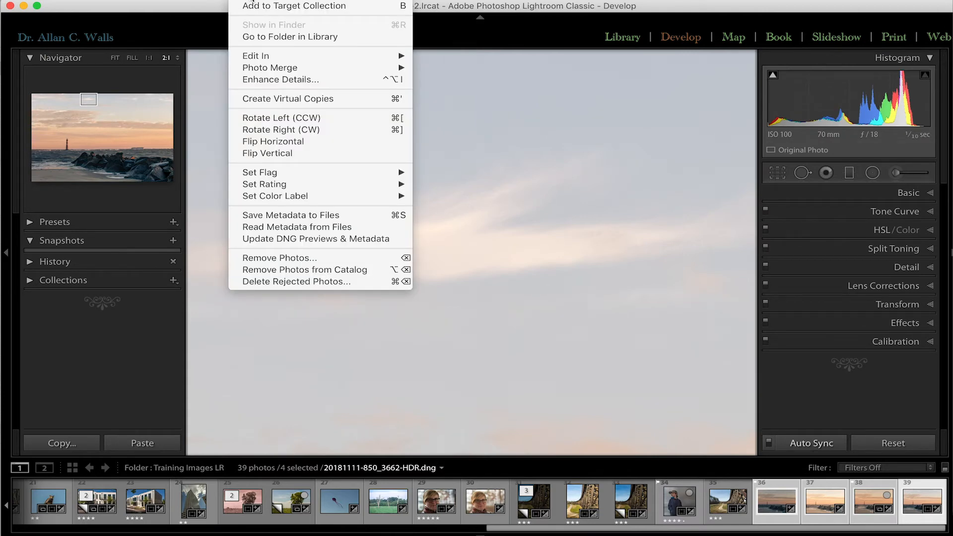
{"action": "mouse_move", "coordinate": [291, 68]}
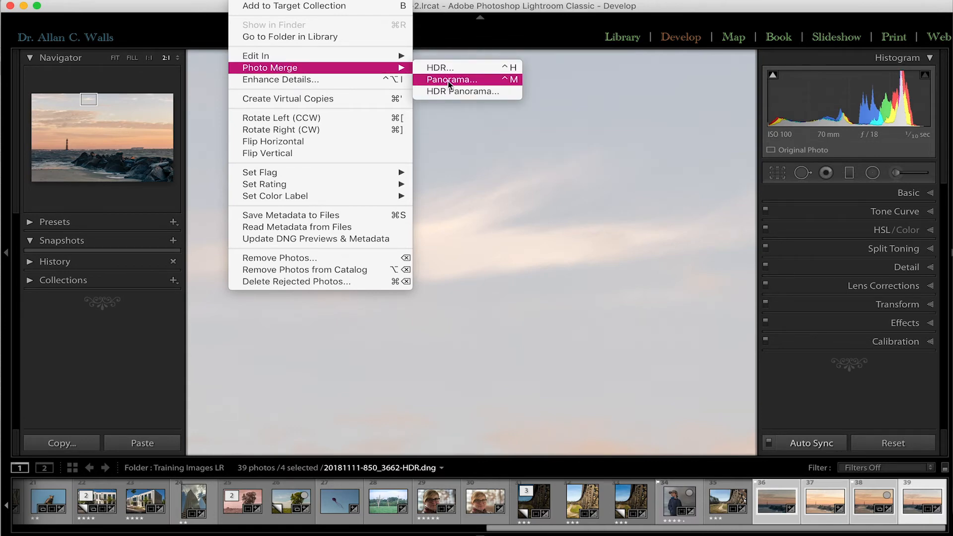
{"action": "left_click", "coordinate": [466, 81]}
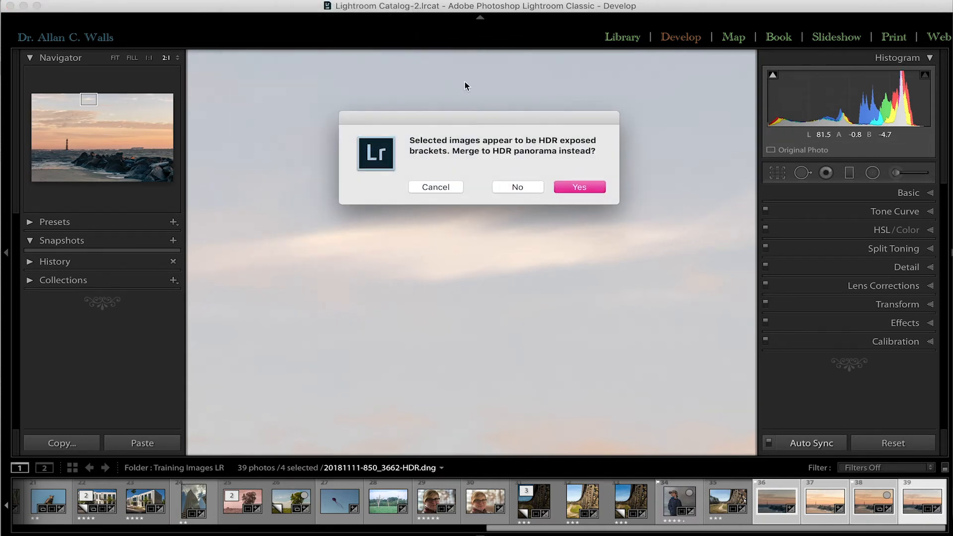
{"action": "left_click", "coordinate": [520, 187]}
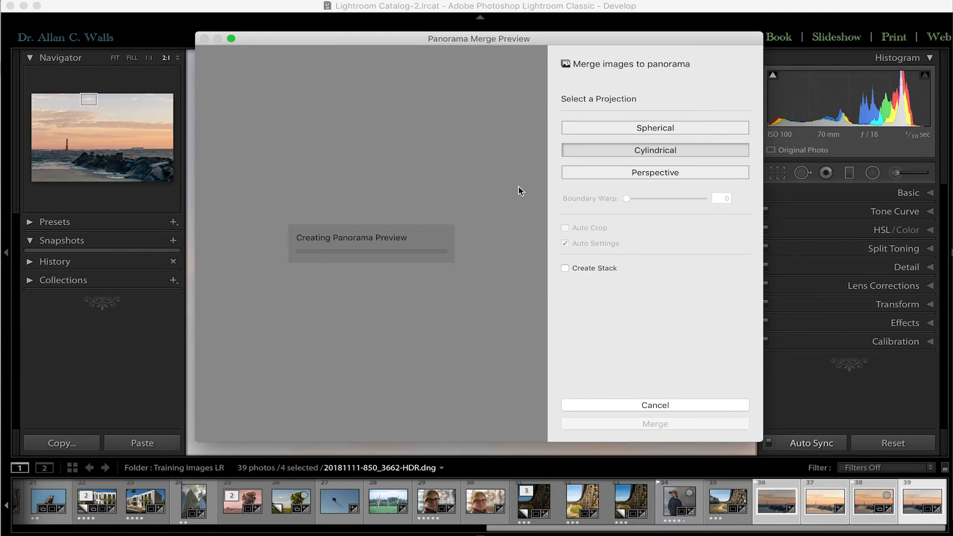
{"action": "left_click", "coordinate": [665, 403]}
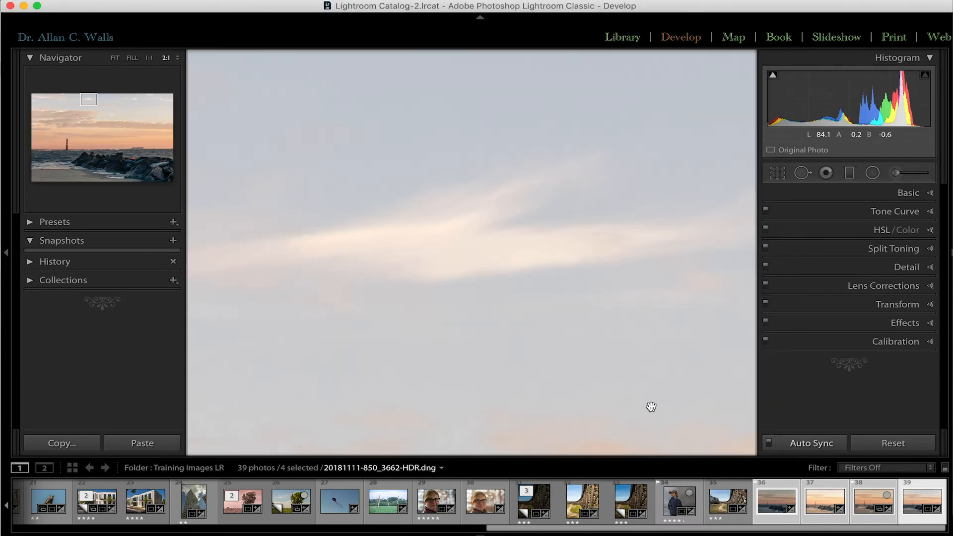